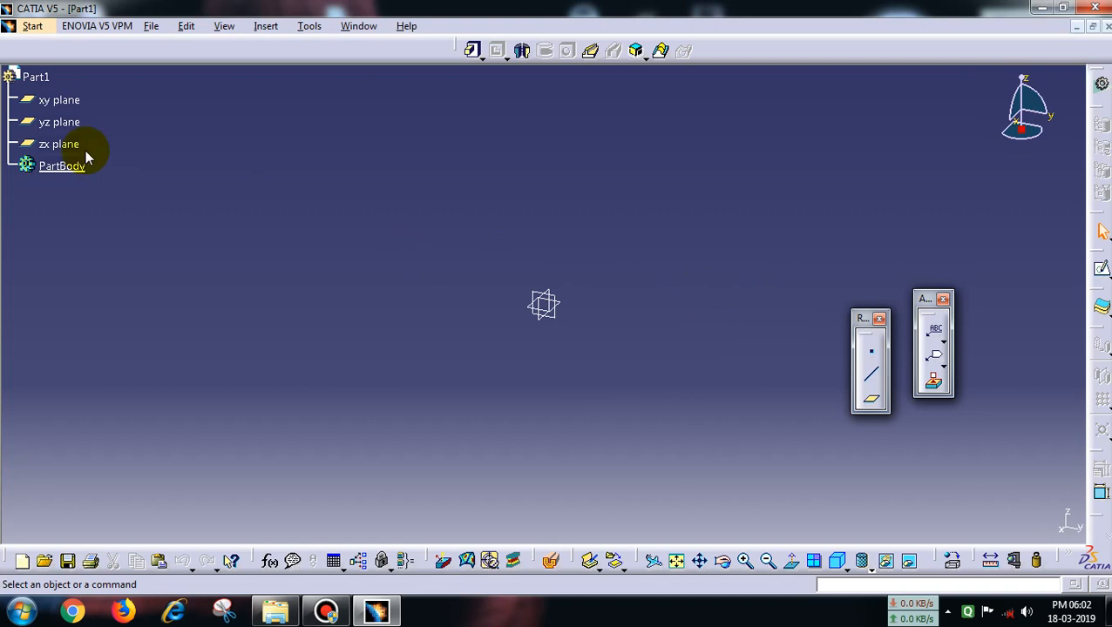
Sketch an open stepped profile on the yz plane from the vertical axis to the origin, about 108 mm high and 50 mm wide at the top, tapering to 25 mm
left_click(1102, 270)
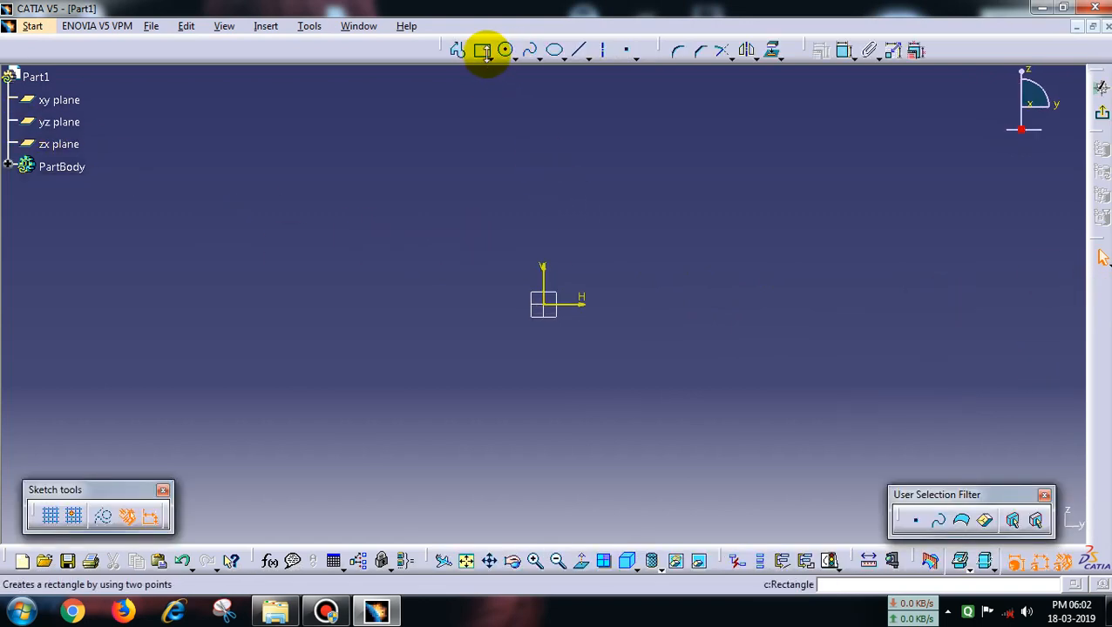
left_click(462, 54)
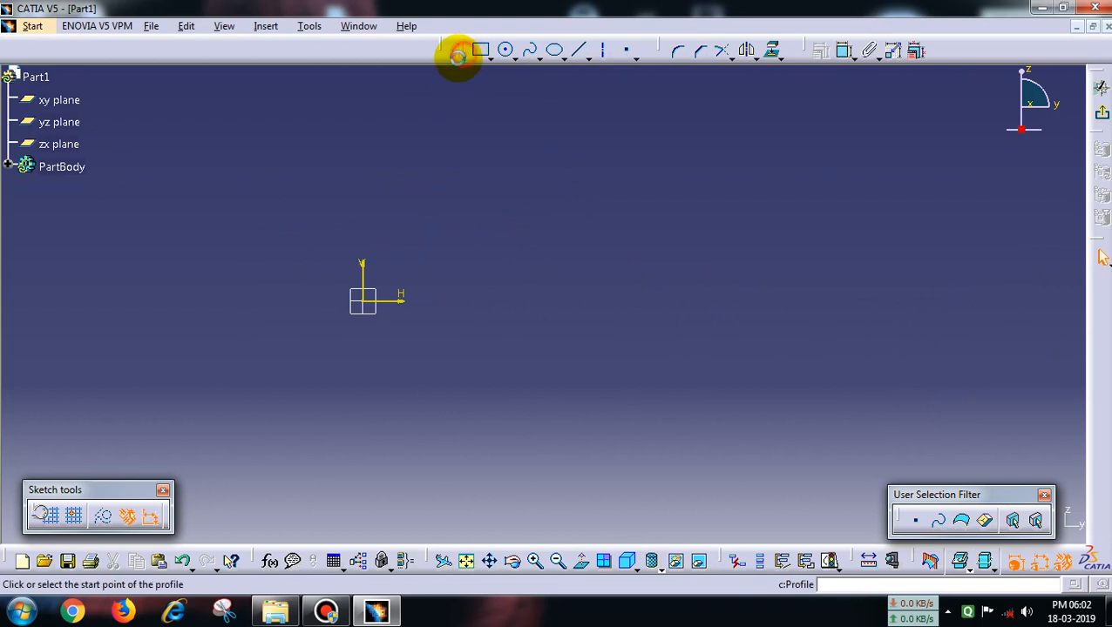
left_click(364, 87)
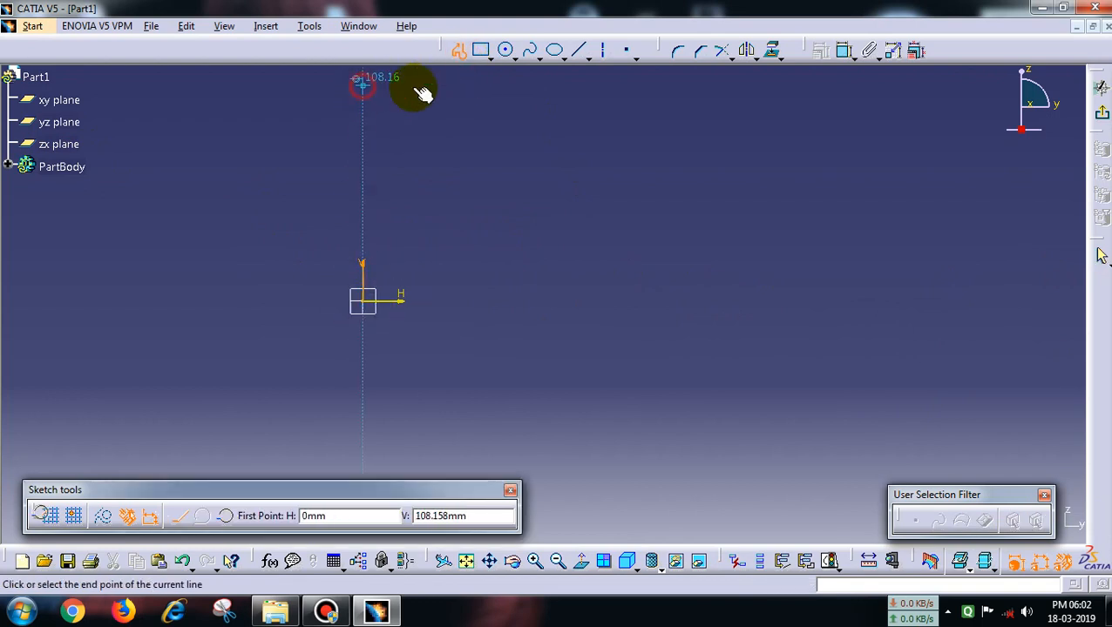
left_click(463, 87)
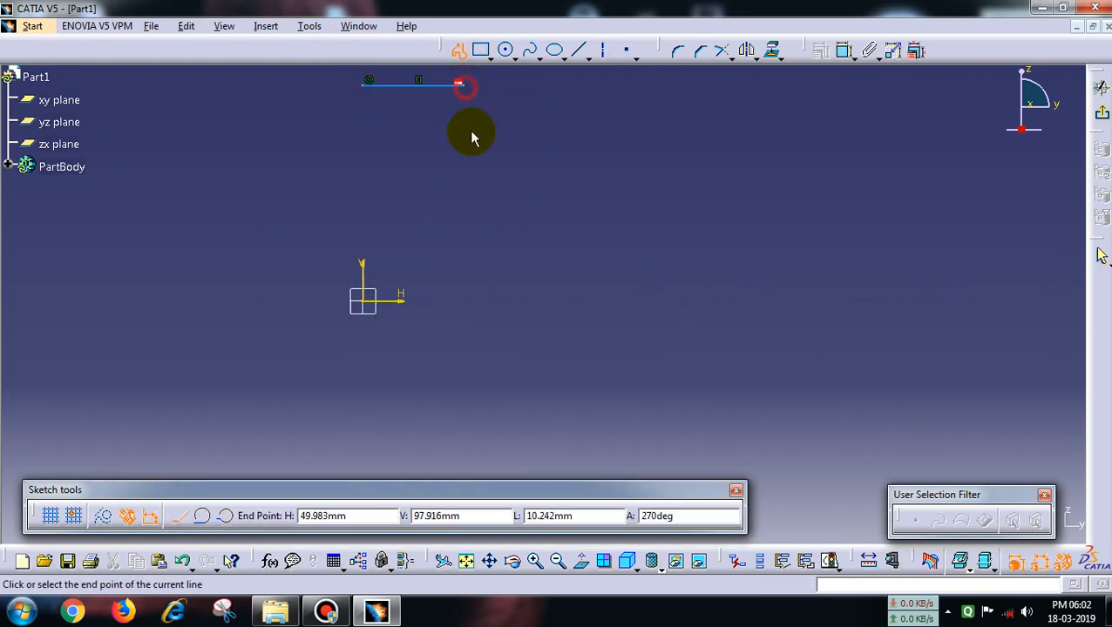
left_click(462, 189)
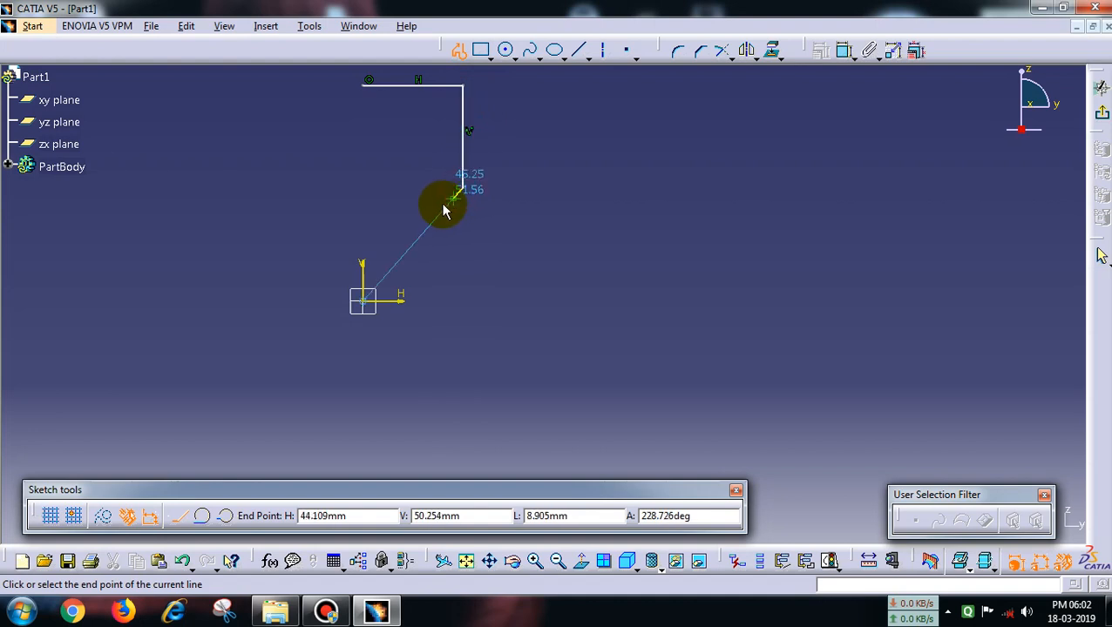
left_click(412, 242)
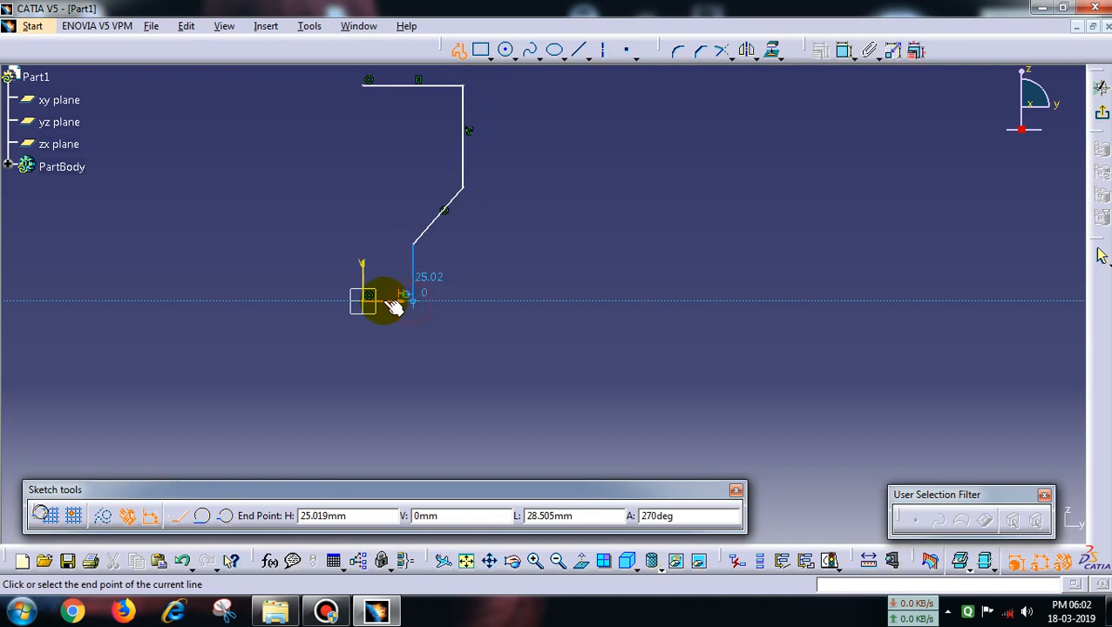
left_click(367, 301)
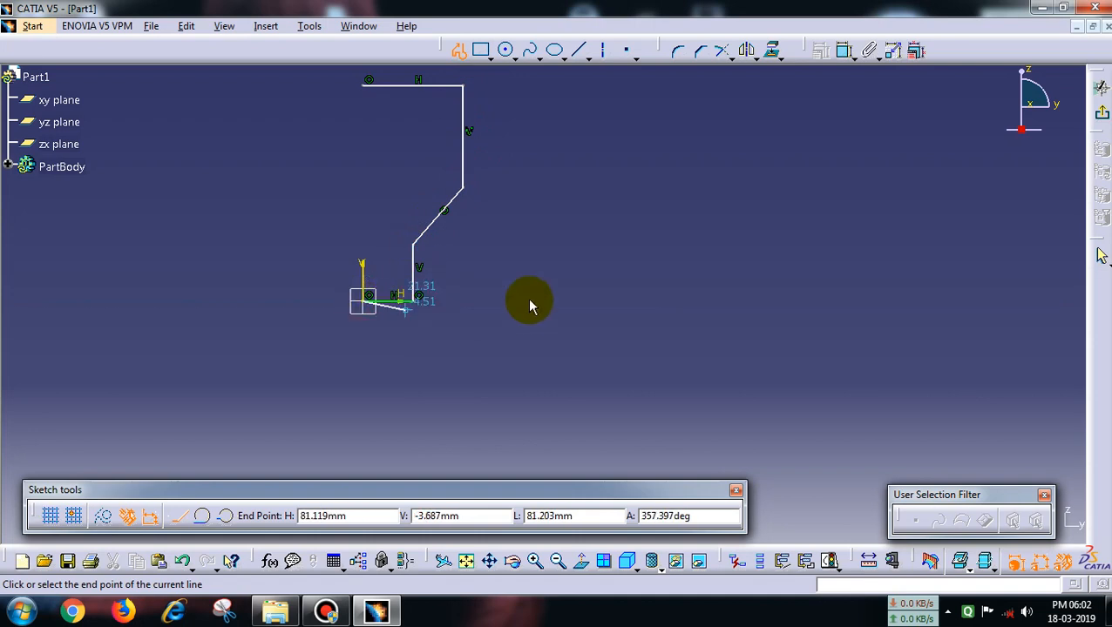
key("Escape")
middle_click_drag(563, 288, 593, 268)
left_click(595, 267)
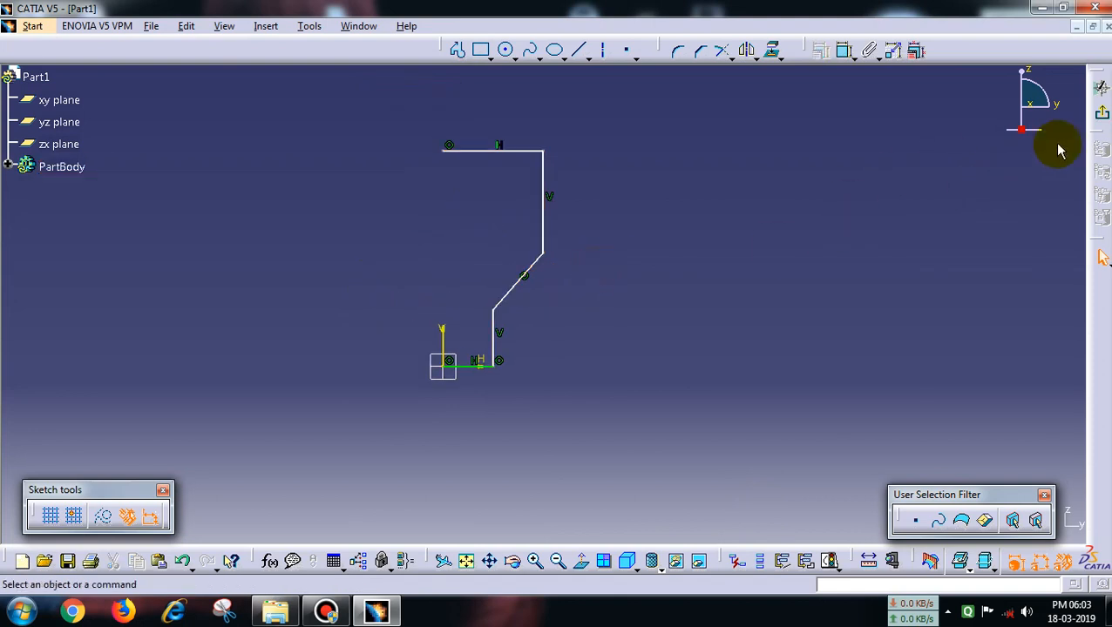
left_click(1102, 116)
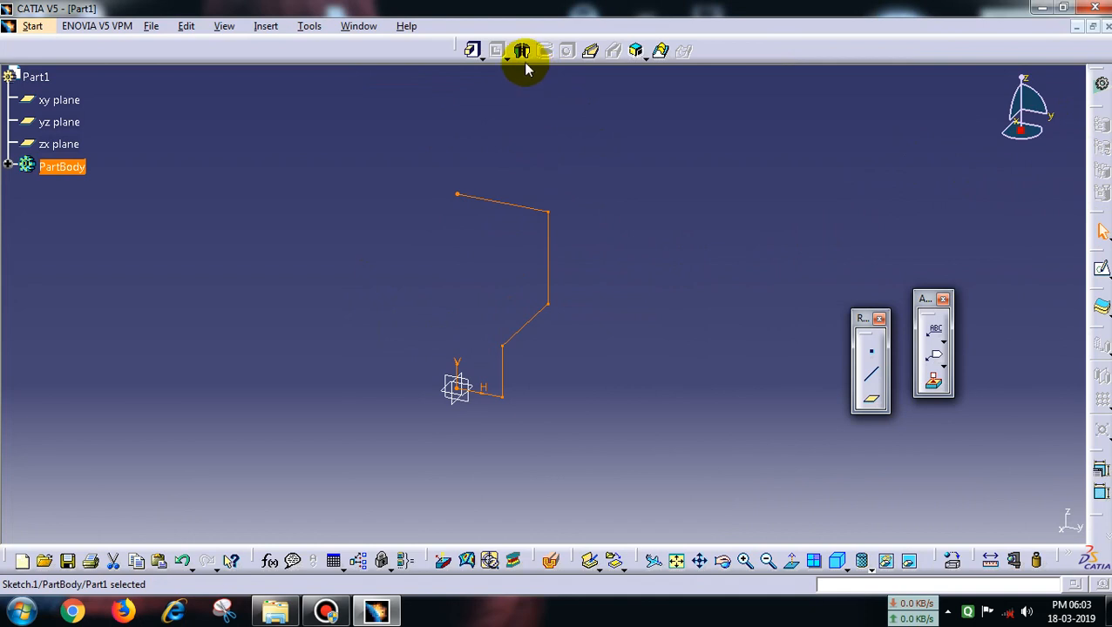
Revolve the profile 360 degrees about the sketch's vertical axis with the Shaft command
left_click(523, 56)
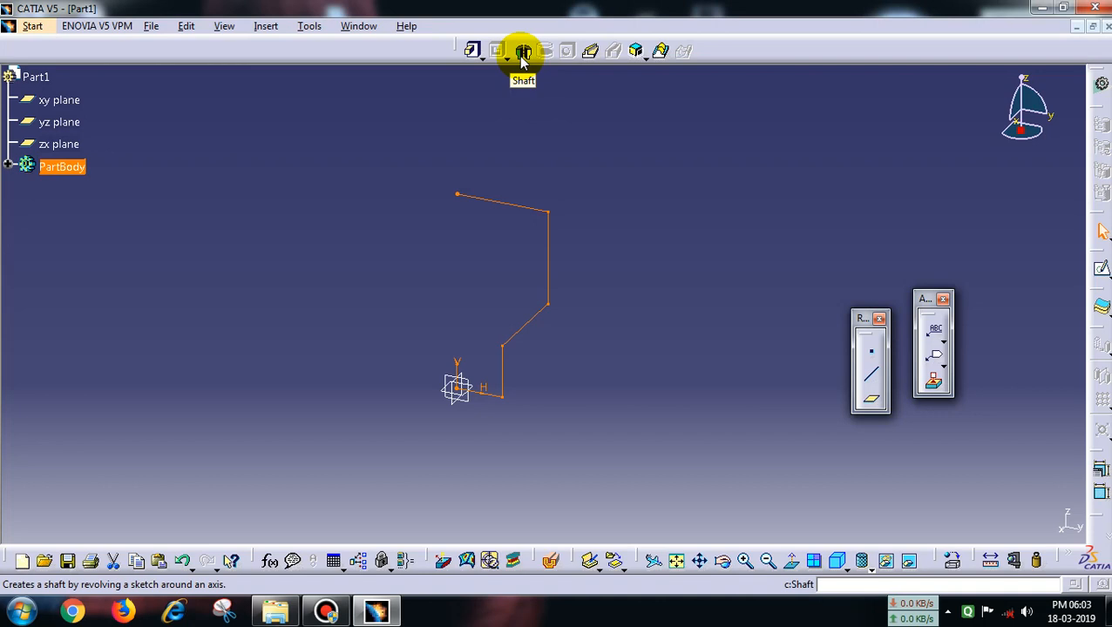
left_click(522, 52)
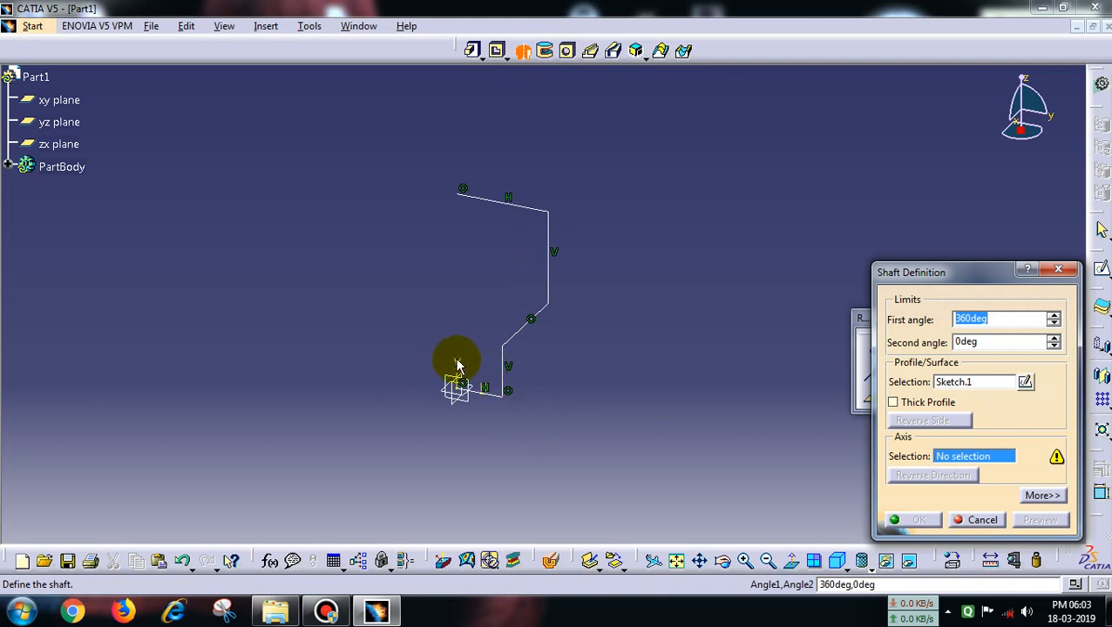
left_click(459, 366)
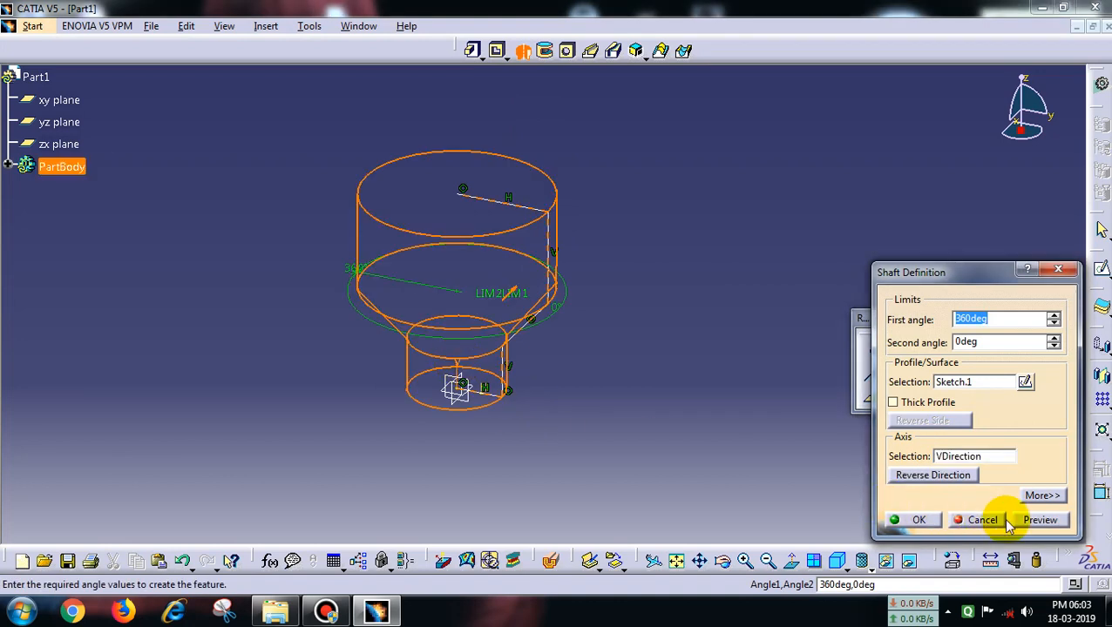
left_click(1038, 520)
left_click(913, 518)
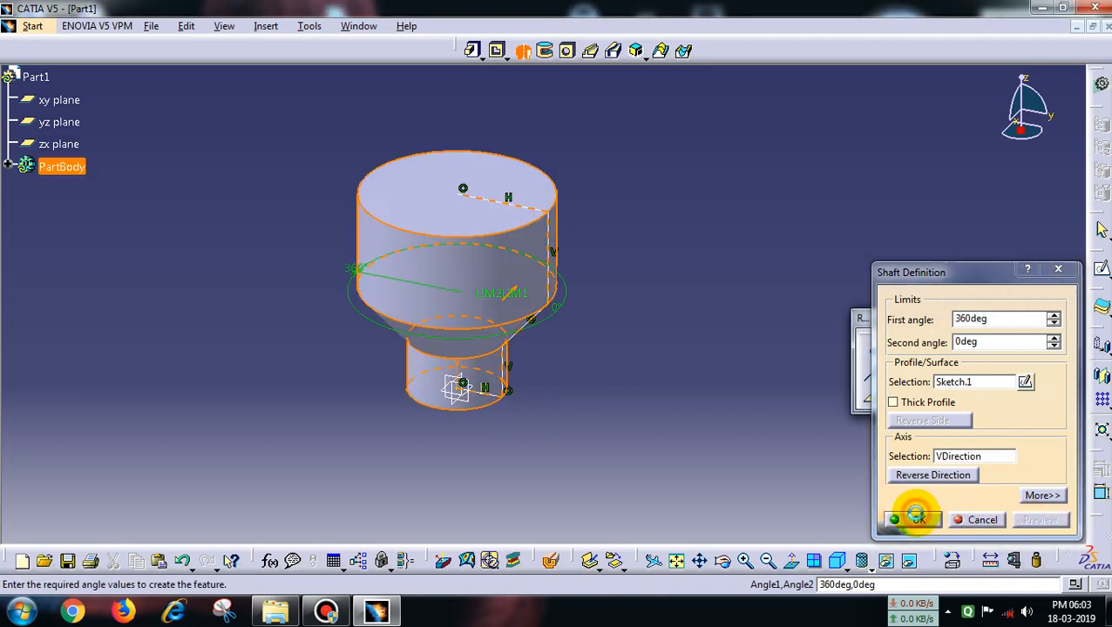
Sketch a small circle on the yz plane, just inside the upper outer corner of the revolved body
middle_click_drag(601, 384, 660, 278)
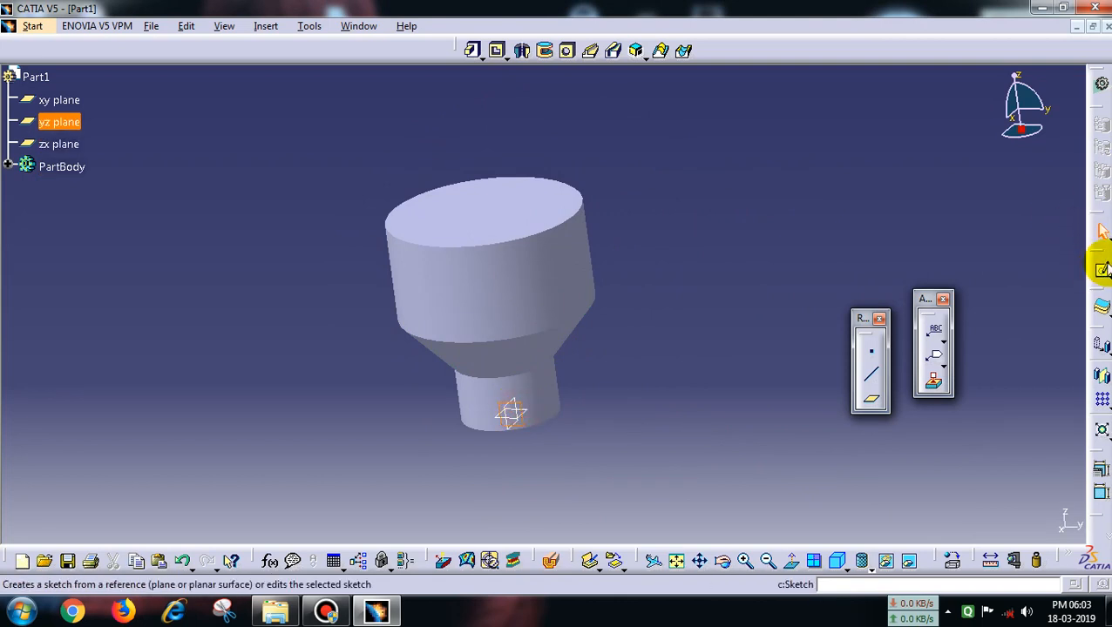
left_click(1100, 269)
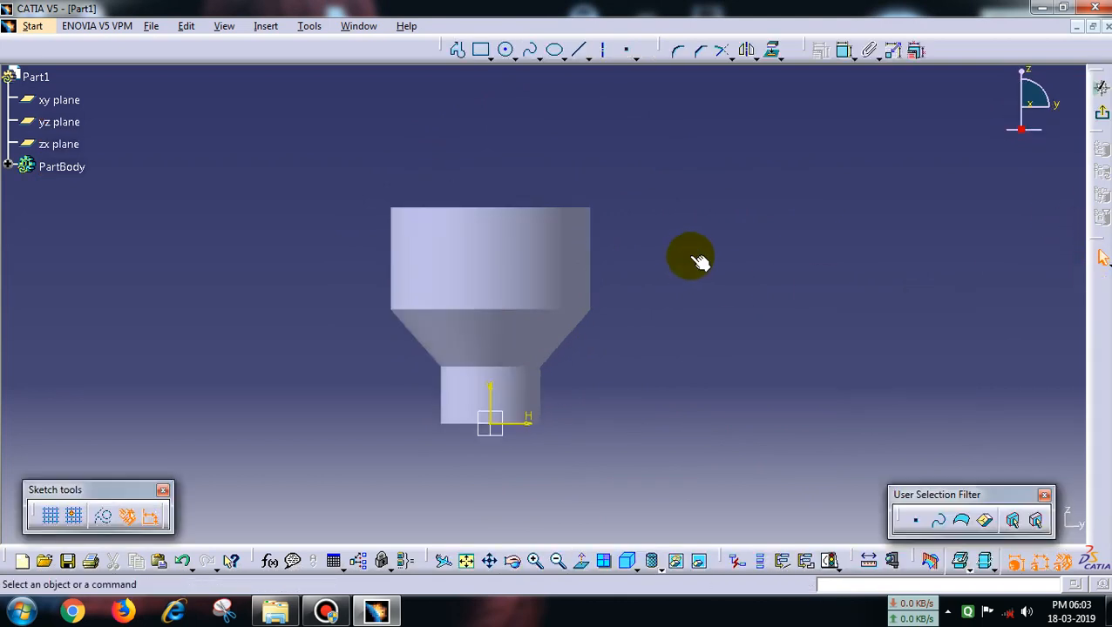
left_click(567, 52)
left_click(507, 51)
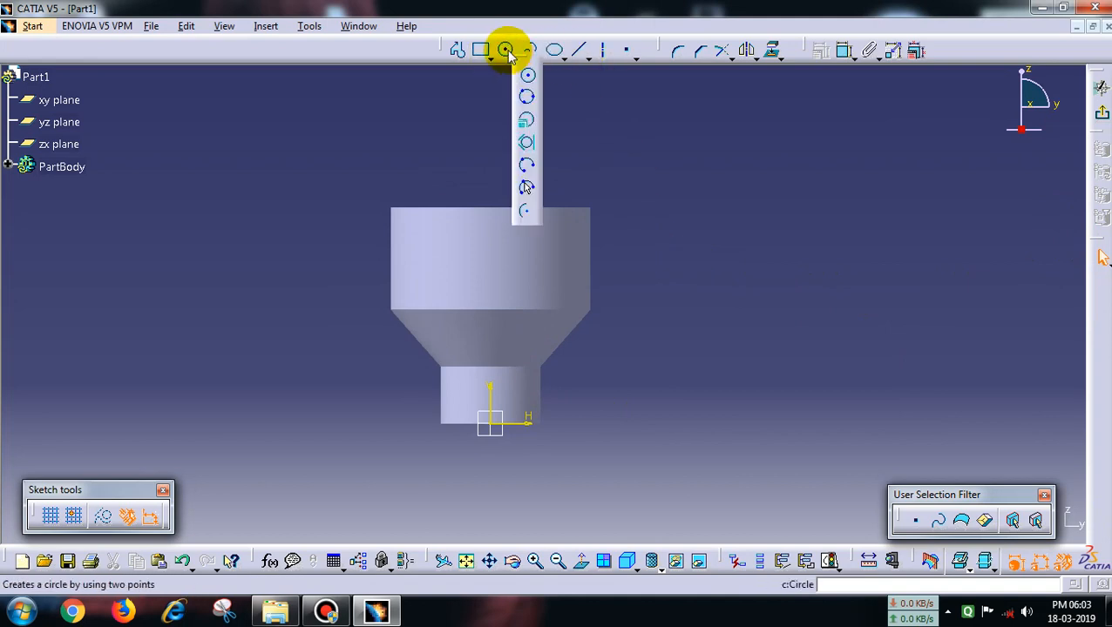
left_click(575, 222)
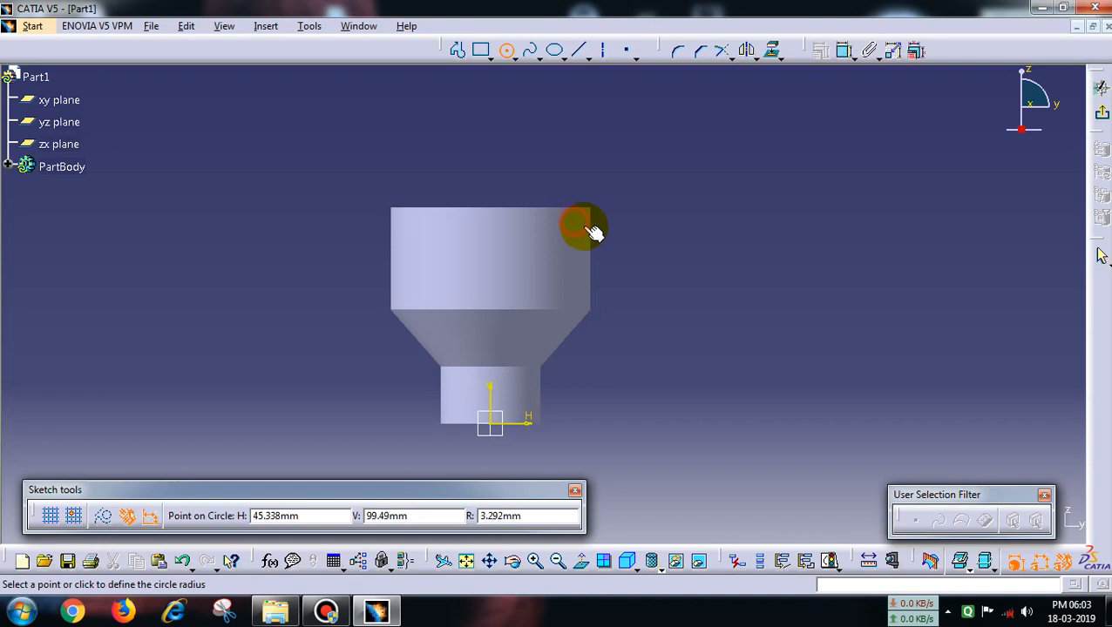
left_click(582, 224)
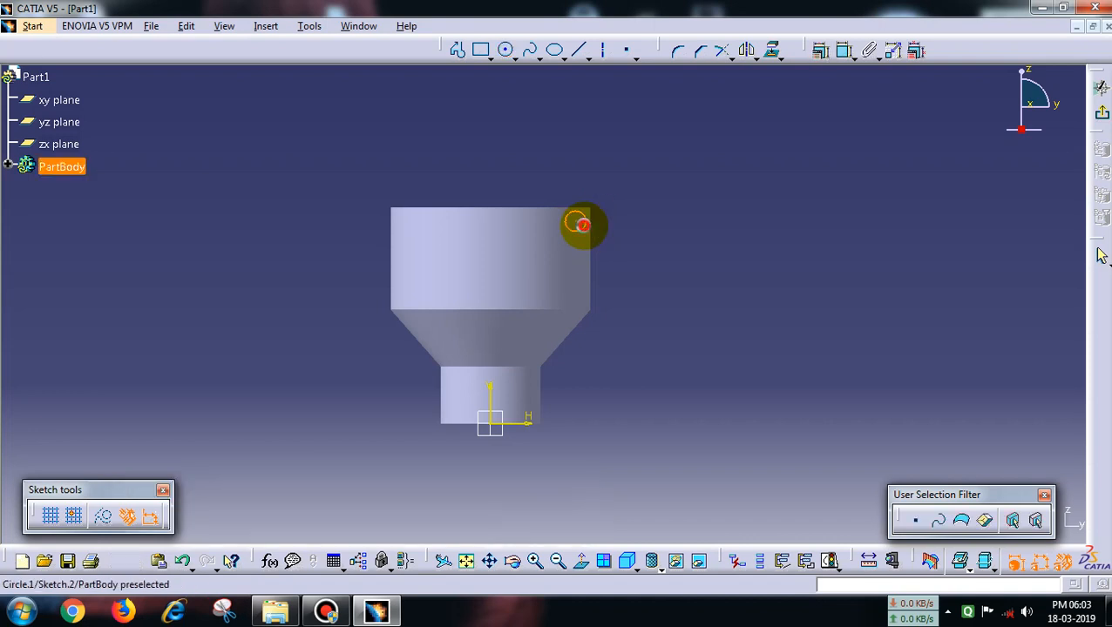
left_click(1102, 113)
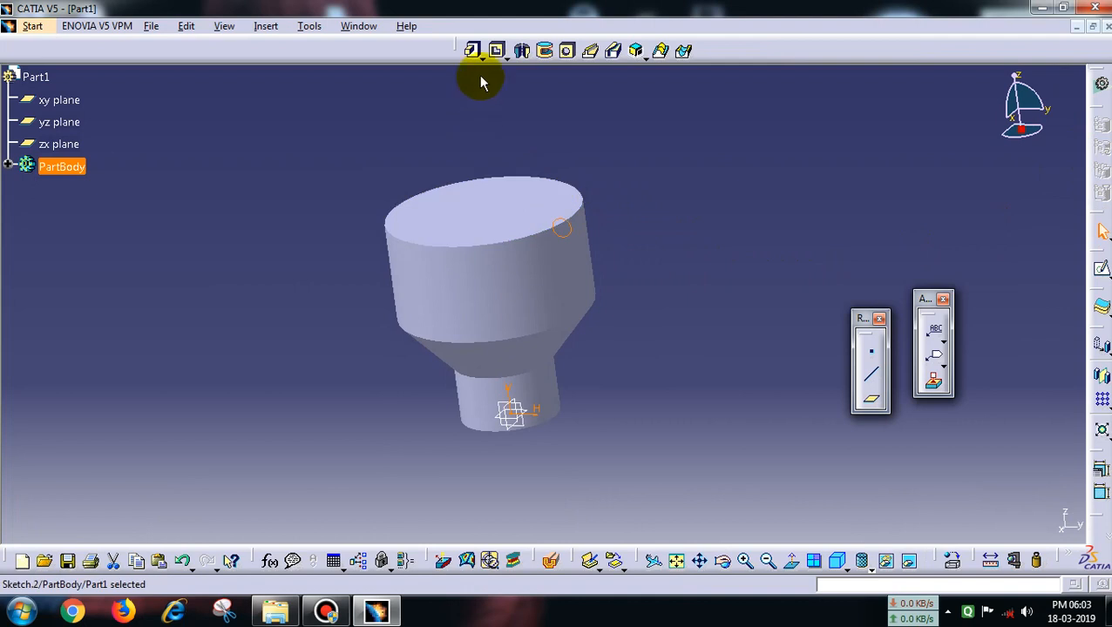
Cut a 360-degree groove with the small circle around the revolved body's axis
left_click(542, 53)
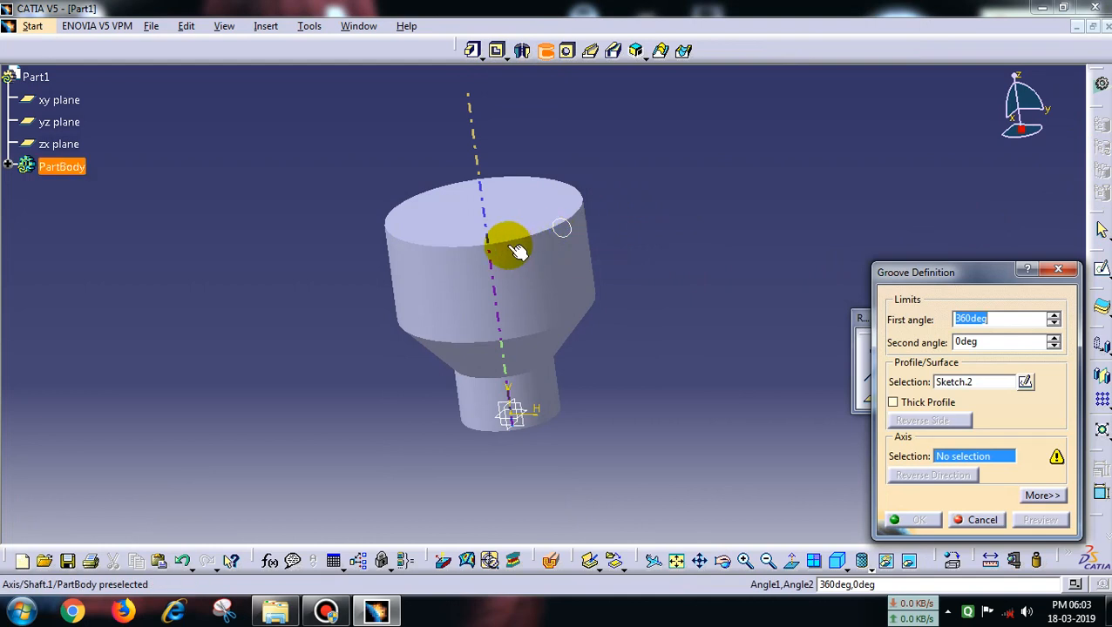
left_click(512, 253)
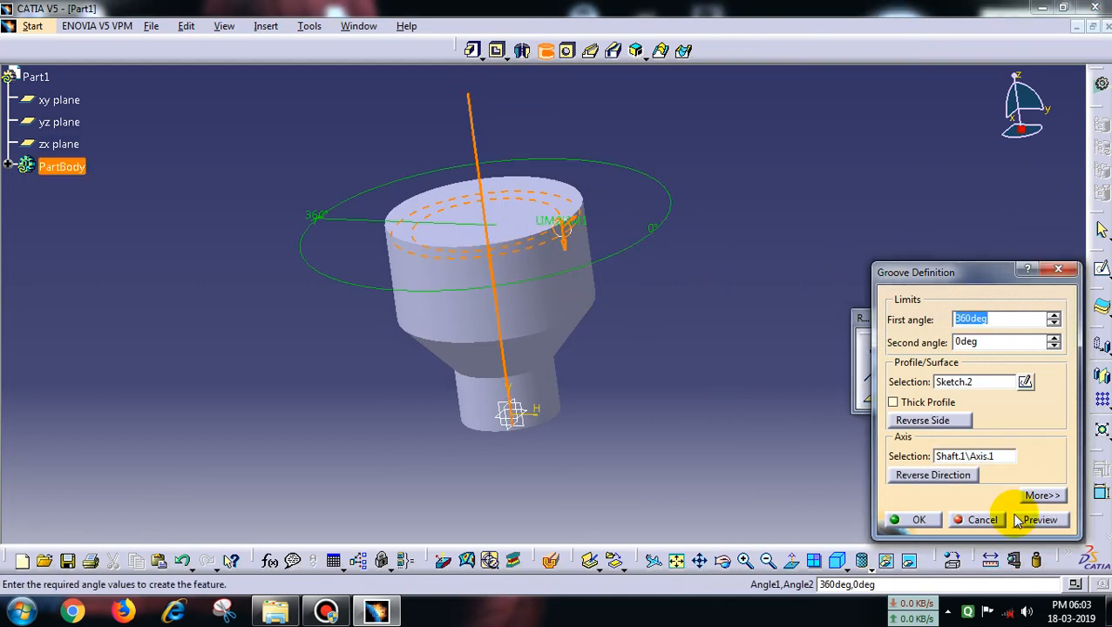
left_click(1037, 521)
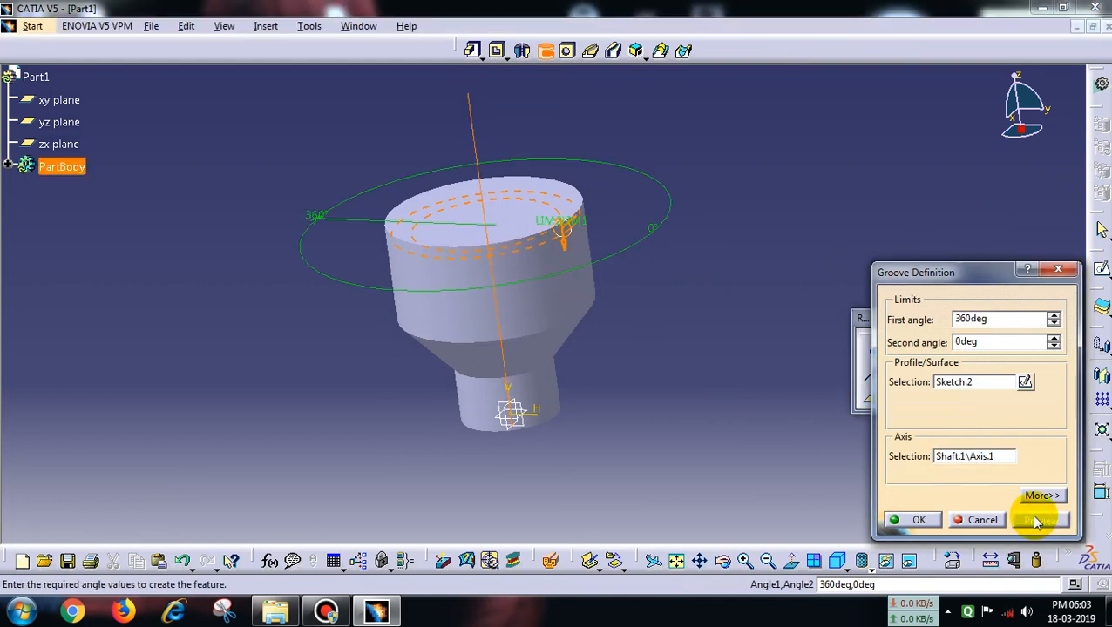
left_click(922, 524)
left_click(680, 386)
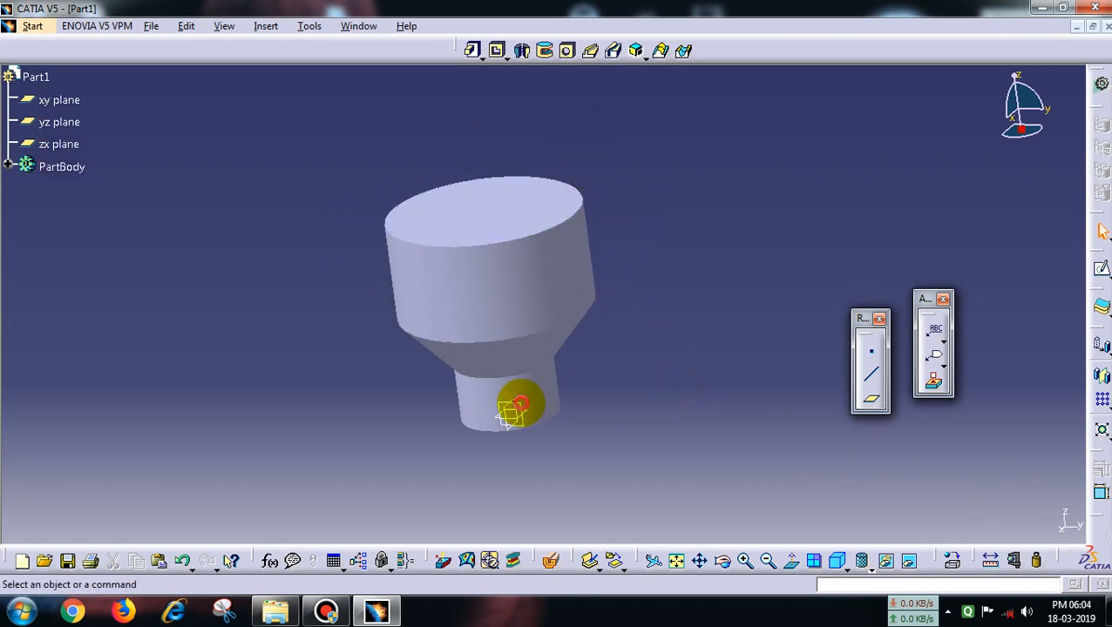
Sketch a larger circle on the yz plane that overlaps the body's upper outer corner
left_click(1102, 269)
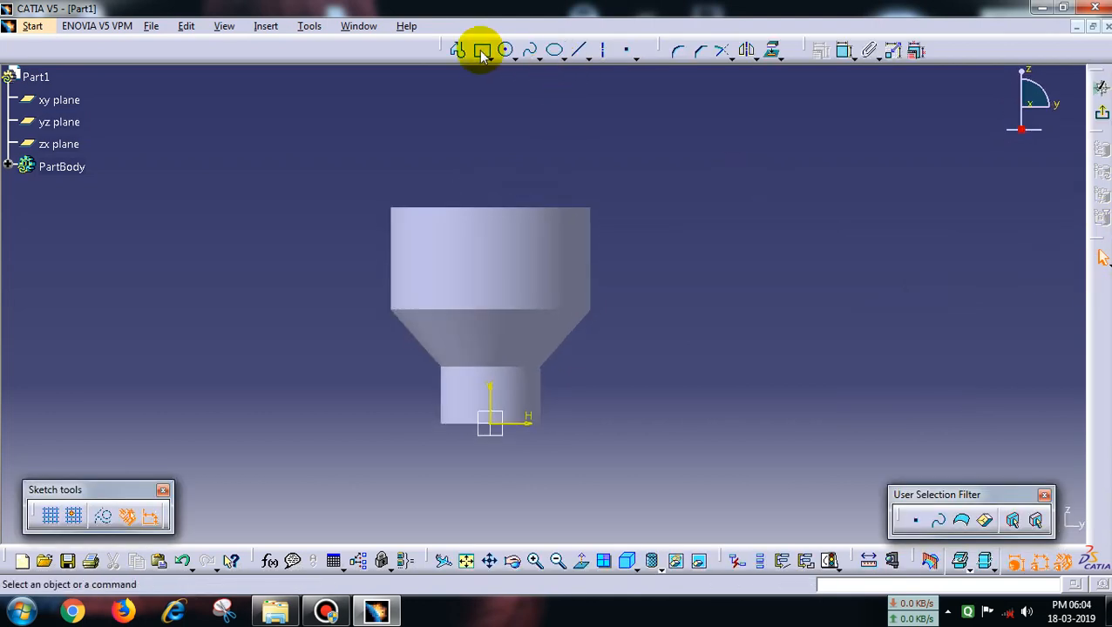
left_click(506, 50)
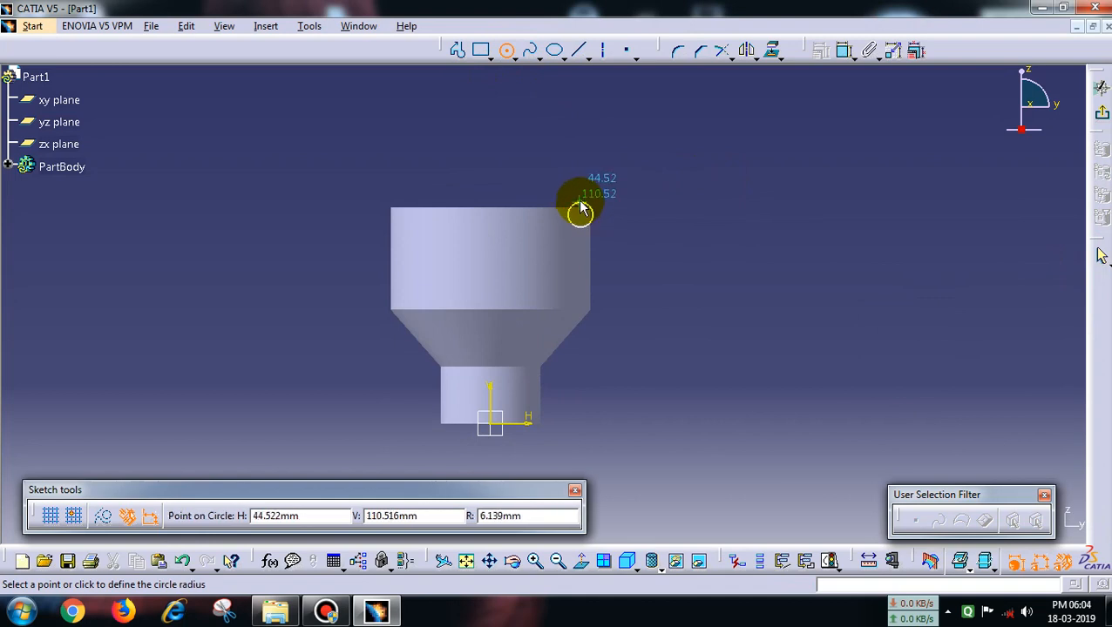
left_click(578, 188)
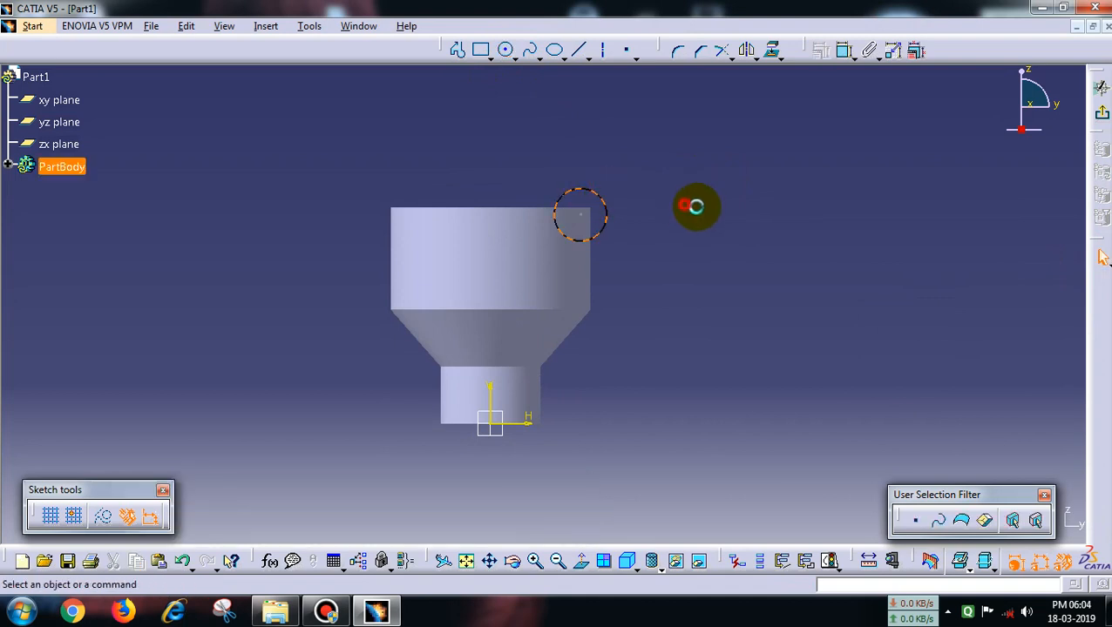
left_click(1100, 114)
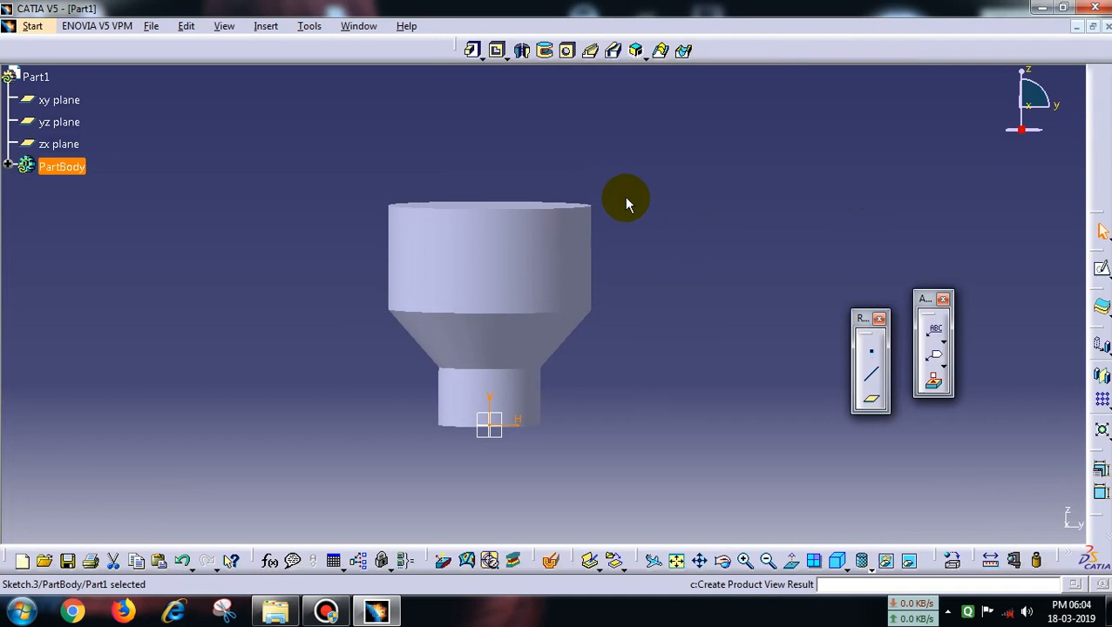
Cut a 360-degree groove around the shaft axis with the larger circle
left_click(546, 52)
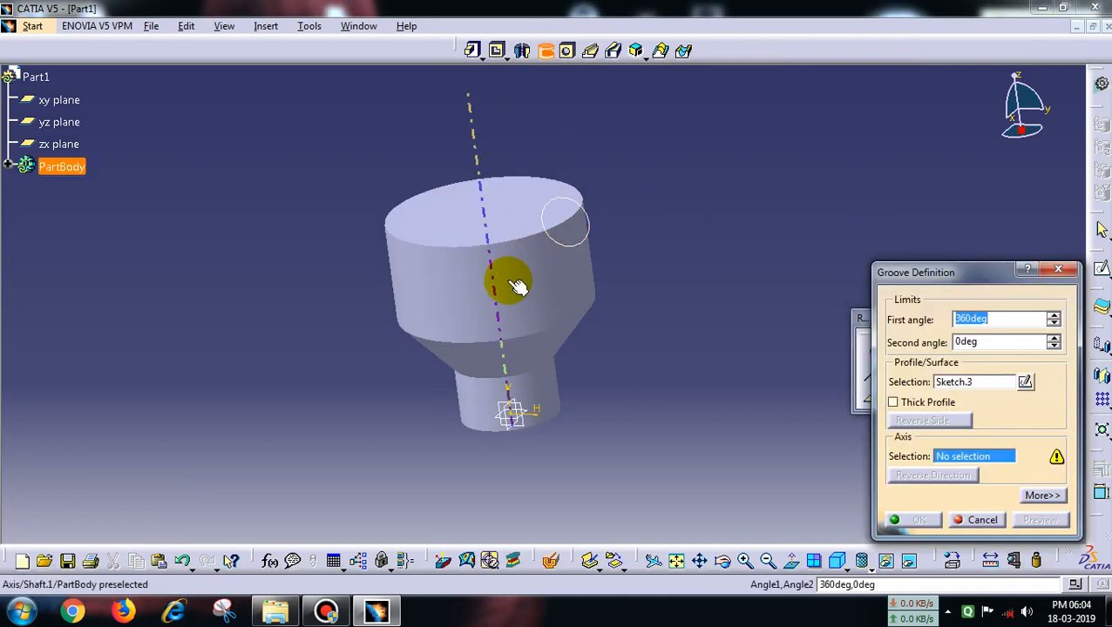
left_click(512, 282)
left_click(1039, 520)
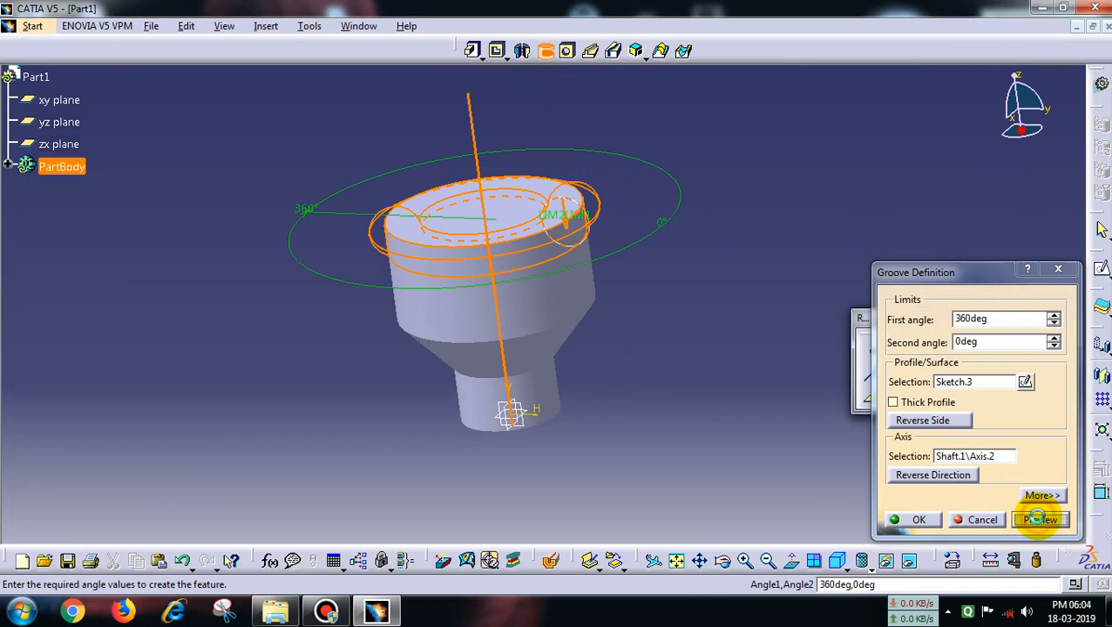
left_click(915, 518)
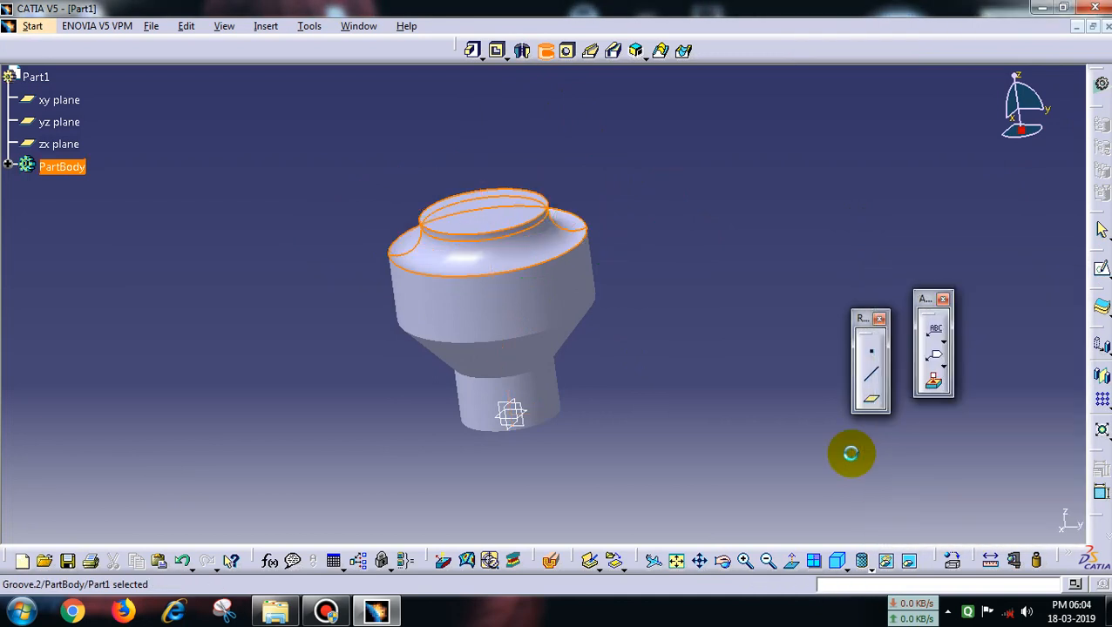
Start a hole on the flat circular top face of the body and set its extension to Up To Next
middle_click_drag(540, 355, 688, 349)
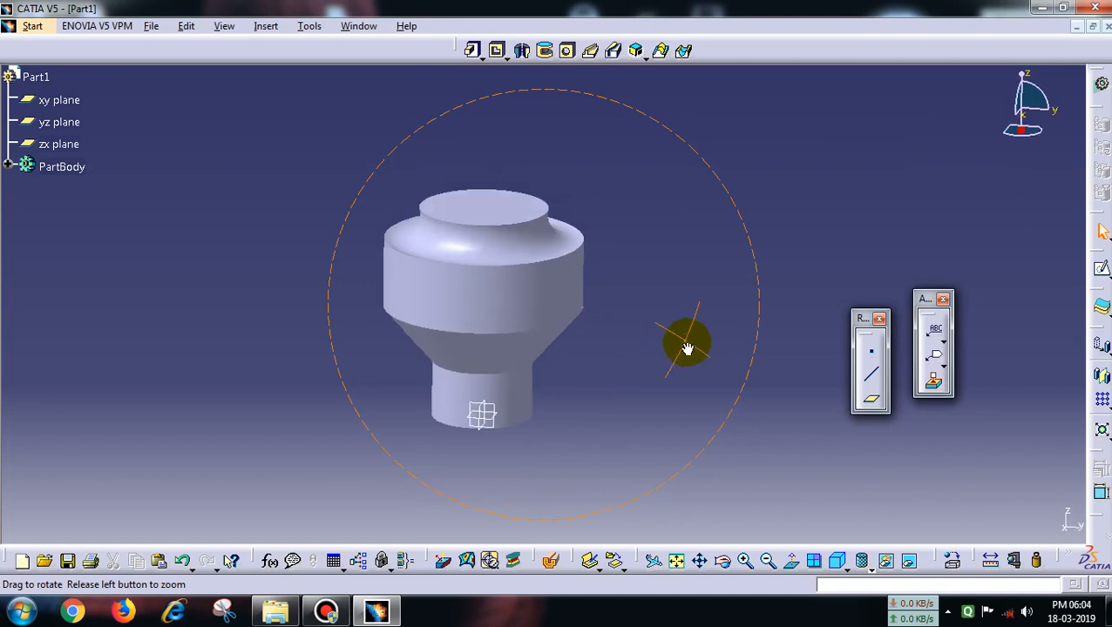
middle_click_drag(655, 251, 619, 284)
middle_click_drag(588, 122, 592, 200)
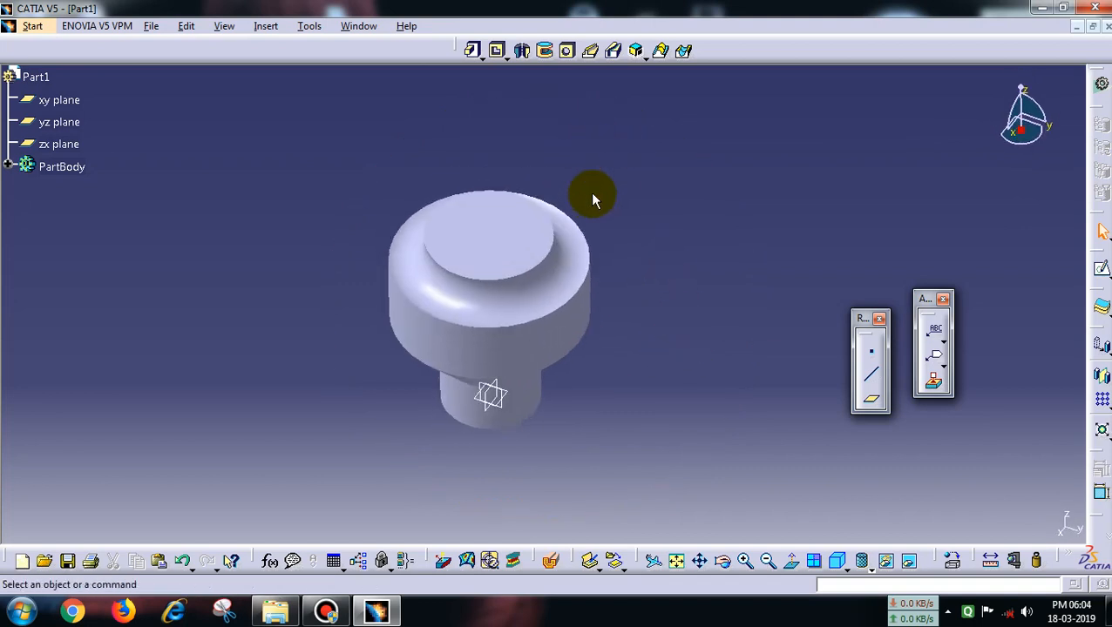
left_click(567, 52)
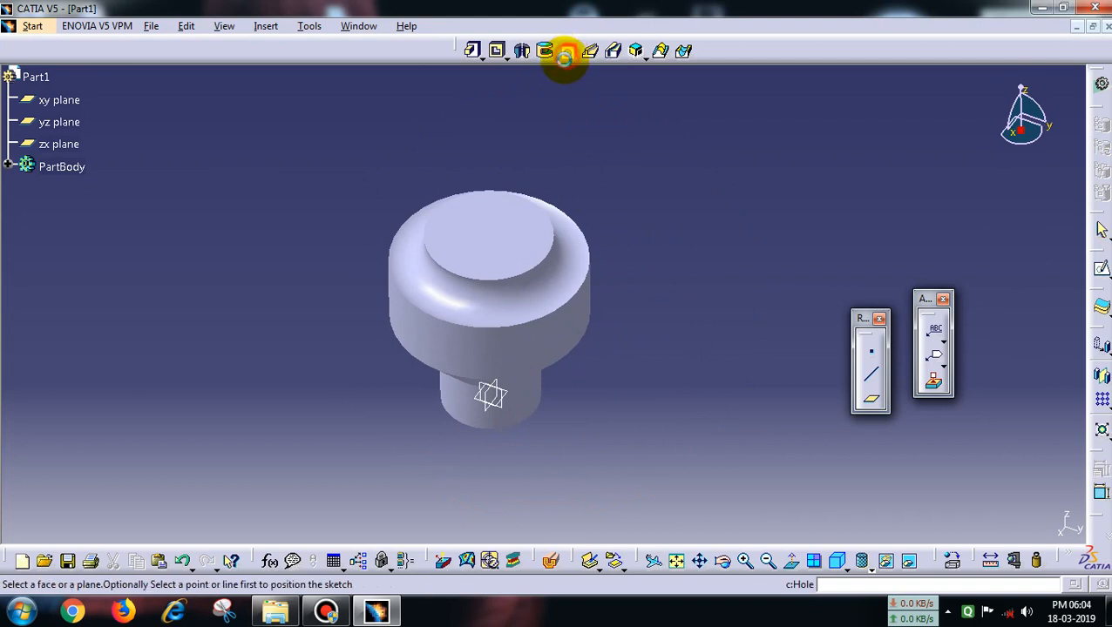
left_click(499, 237)
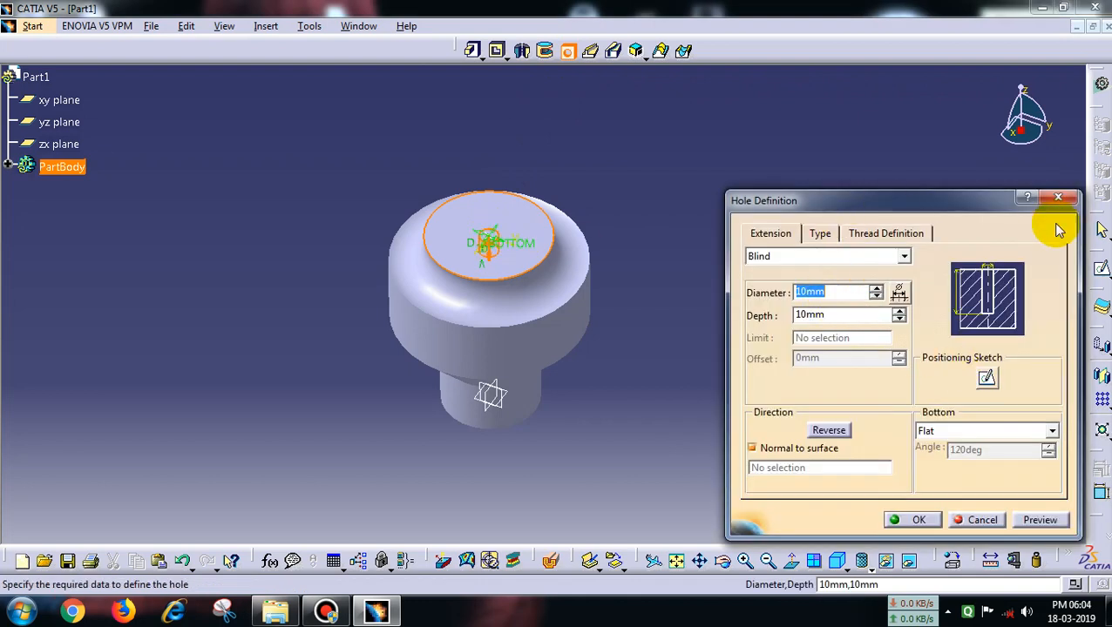
left_click_drag(876, 195, 824, 132)
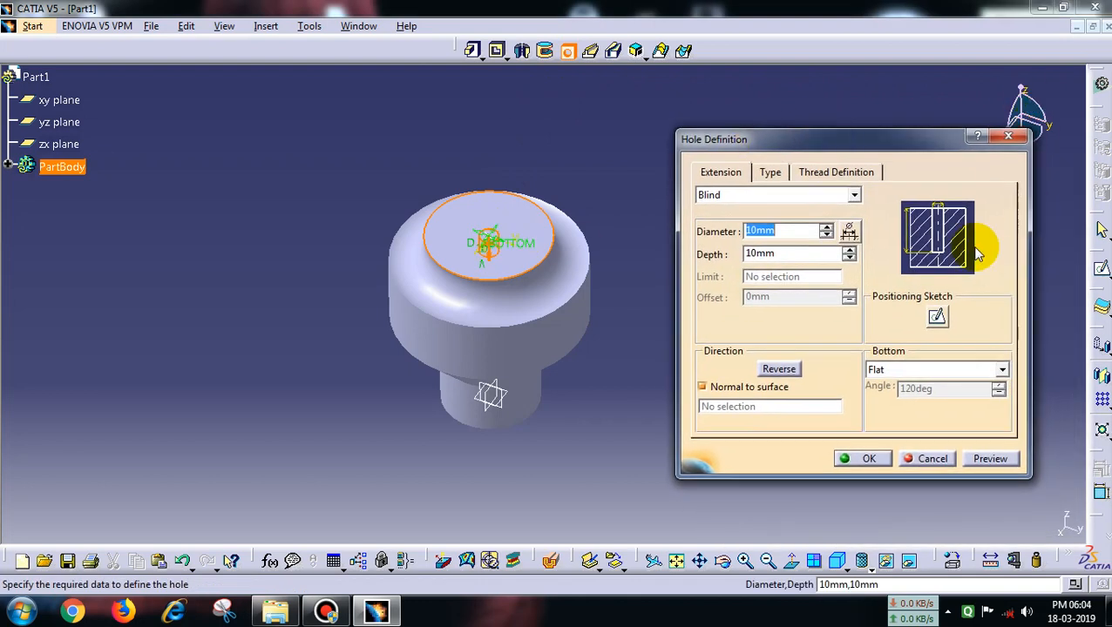
left_click(782, 200)
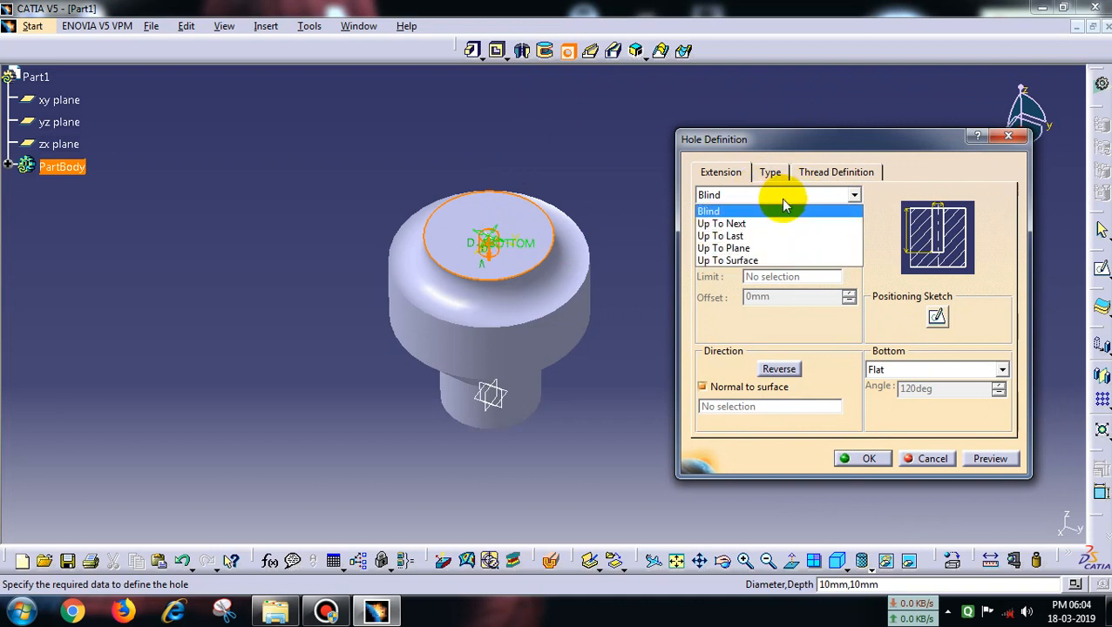
left_click(780, 221)
scroll(556, 318, "up", 1)
middle_click_drag(540, 218, 610, 288)
Try the Up To Last, Up To Plane and Up To Surface extensions for the hole, picking the curved groove face as the surface limit
left_click(764, 202)
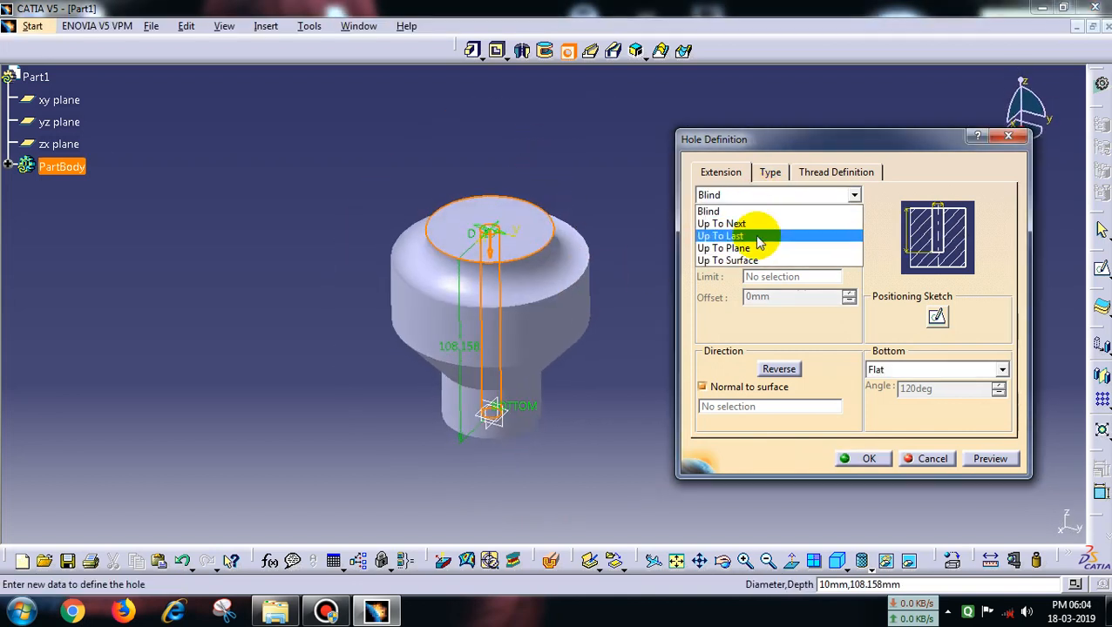
left_click(762, 233)
left_click(813, 195)
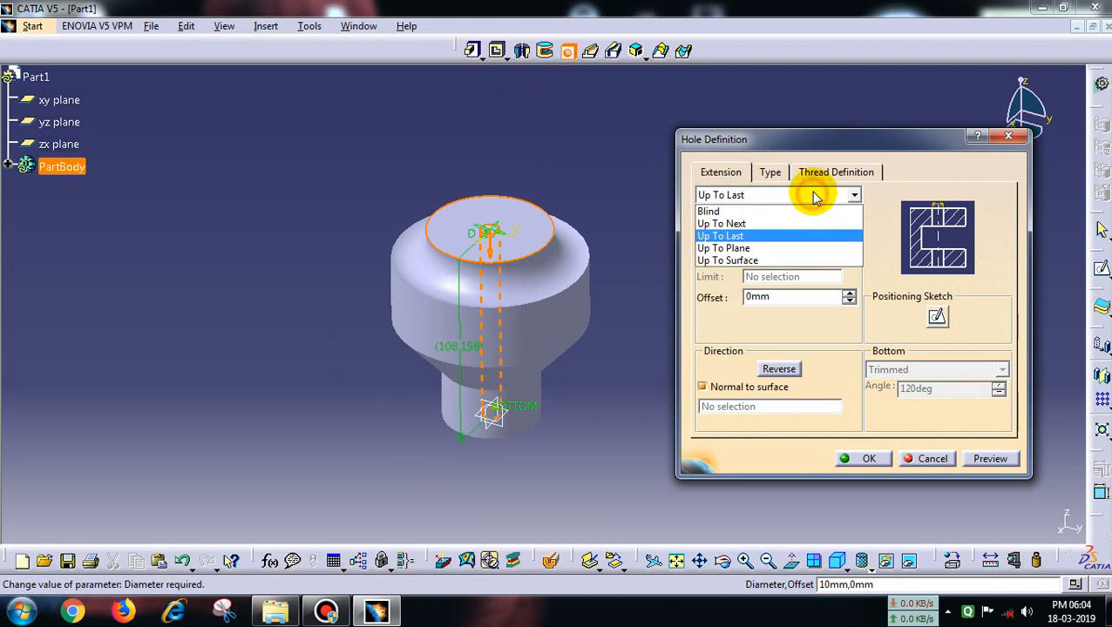
left_click(804, 249)
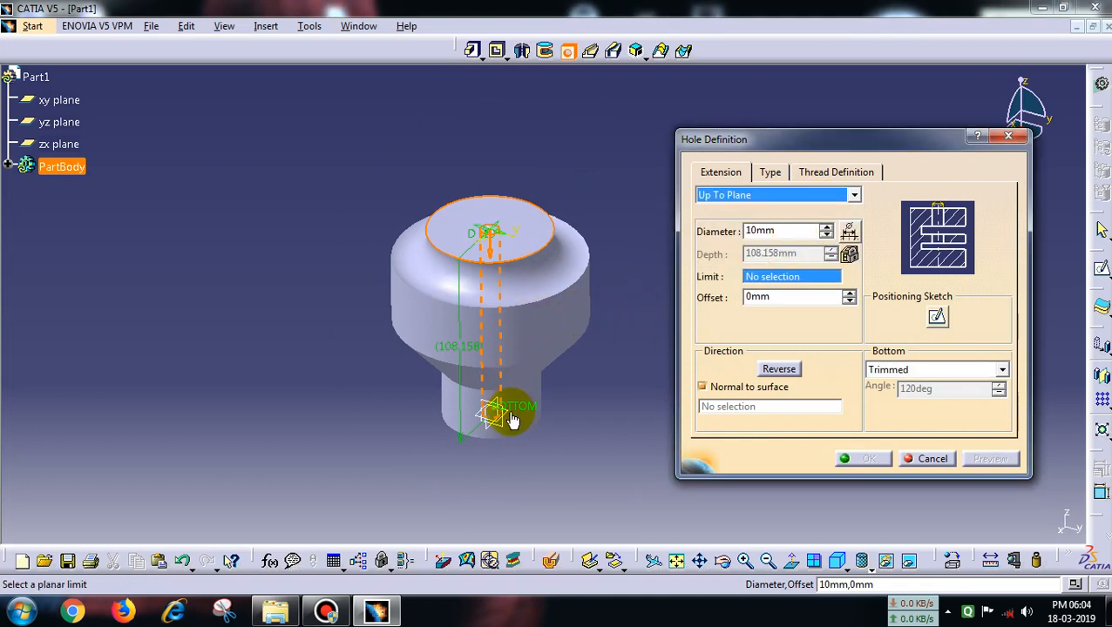
left_click(796, 199)
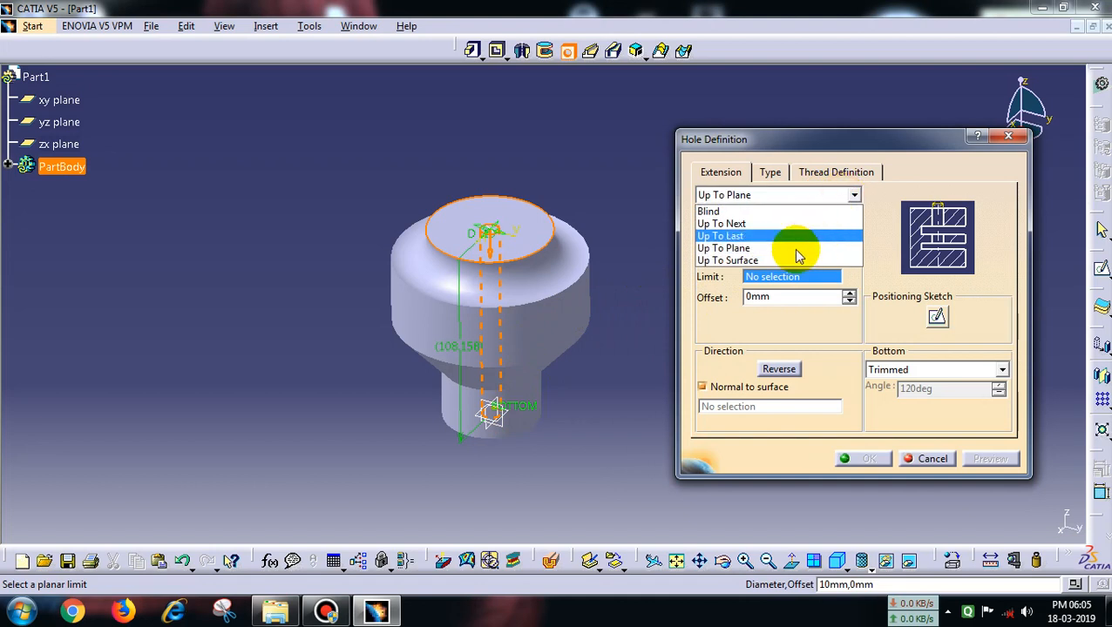
left_click(787, 260)
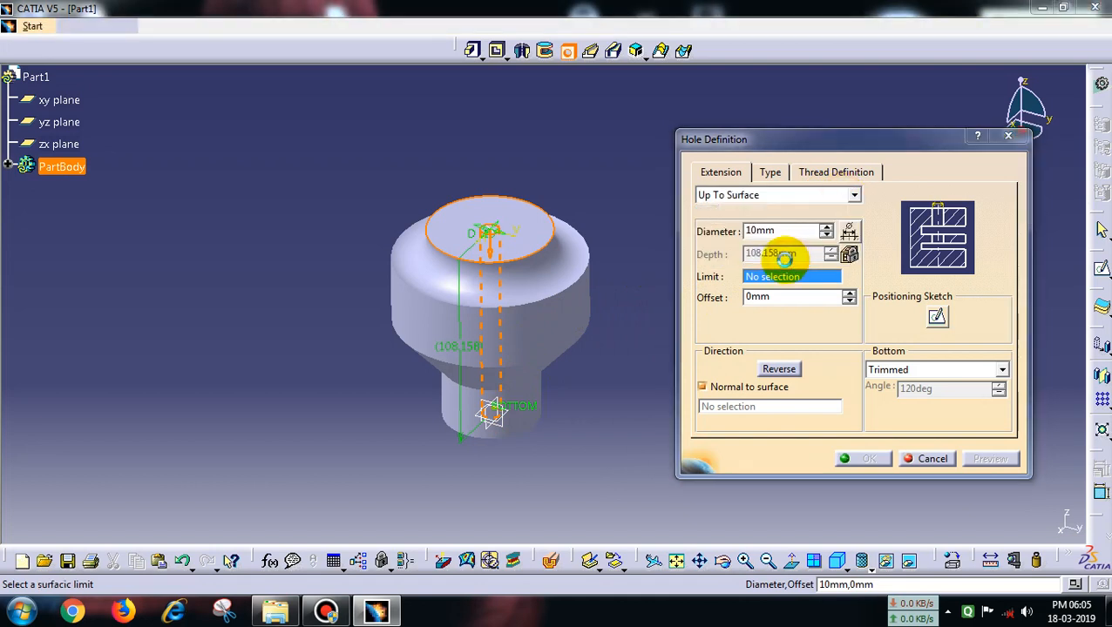
left_click(573, 277)
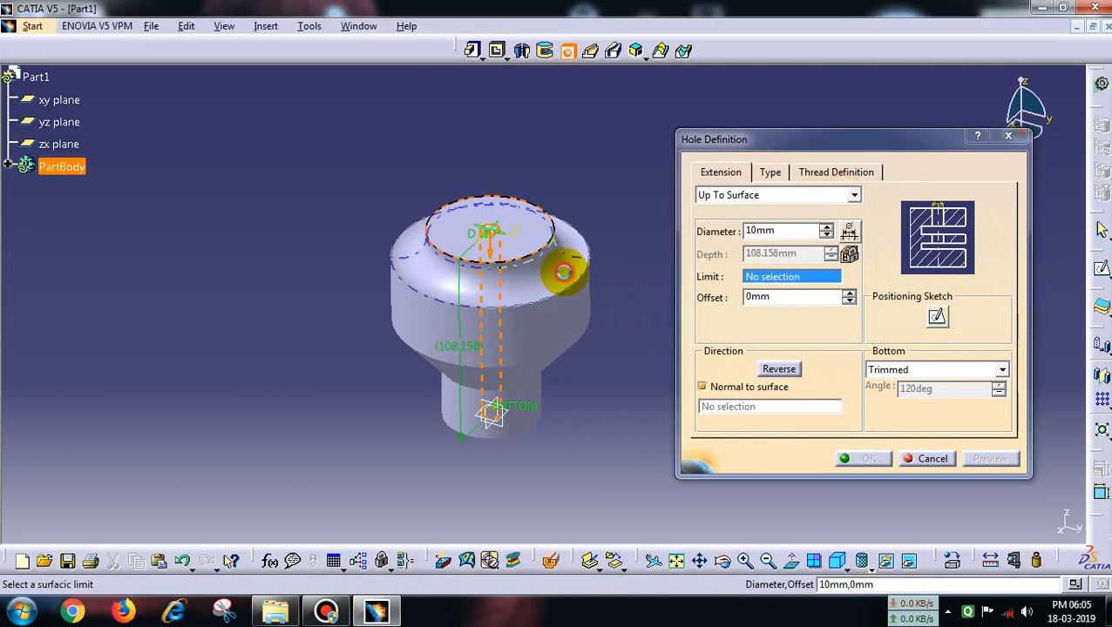
left_click(697, 340)
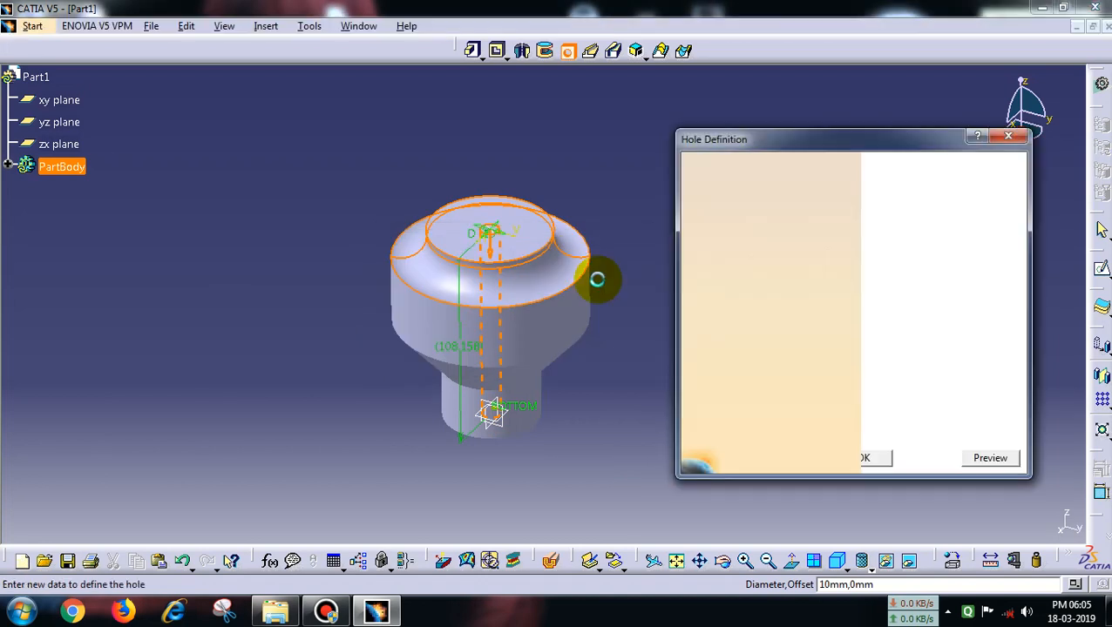
Set the hole's extension to Blind and its diameter to 30 mm, preview it, and create the hole in the top face
left_click(852, 196)
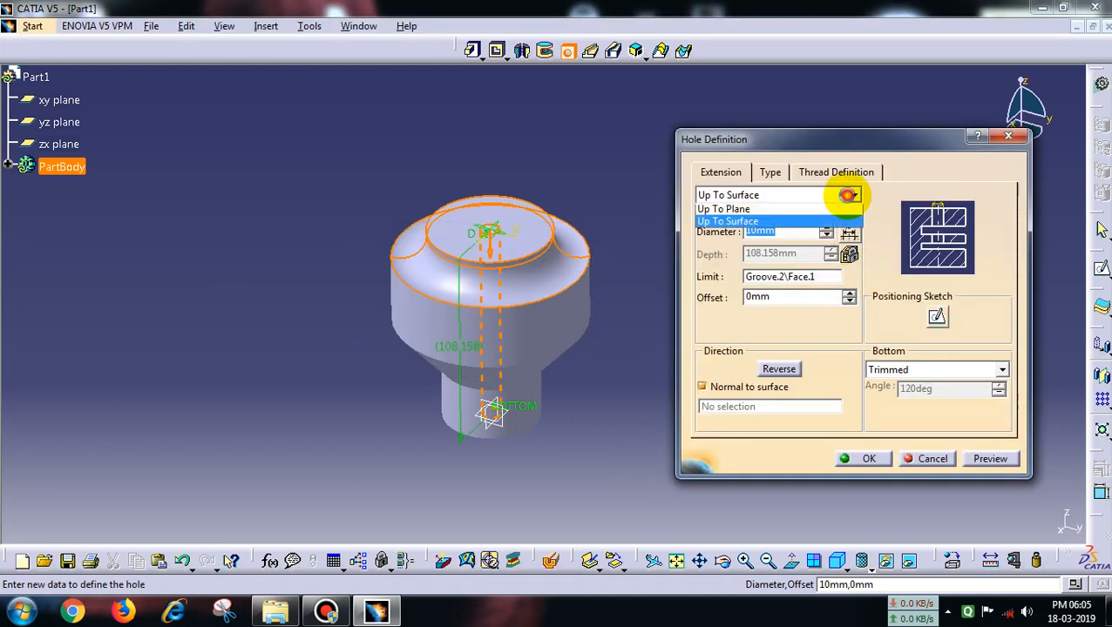
left_click(789, 211)
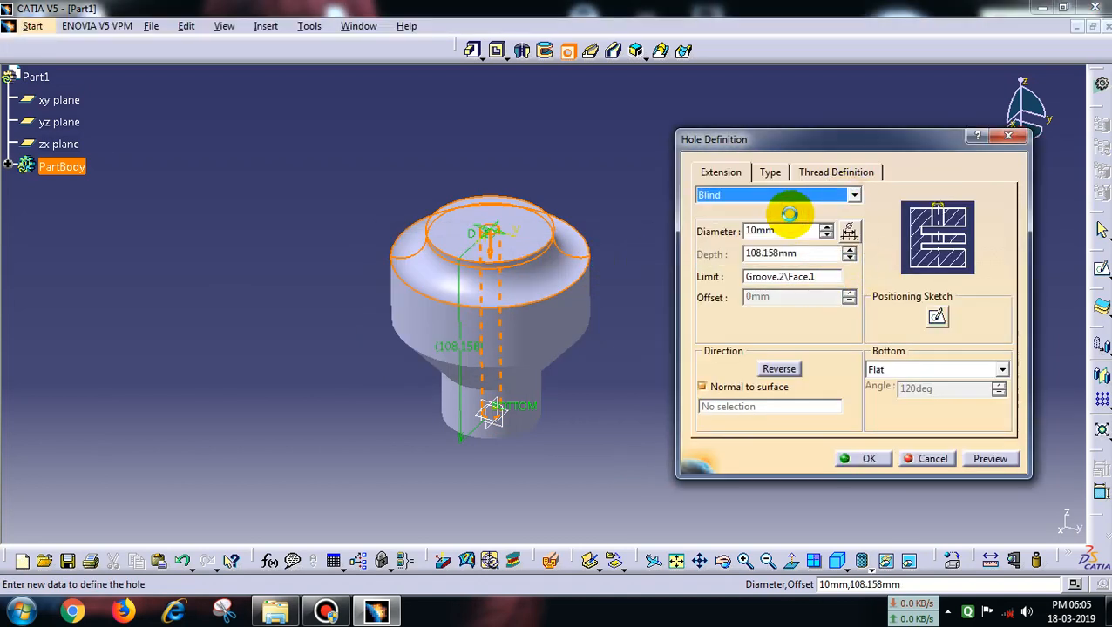
left_click(797, 230)
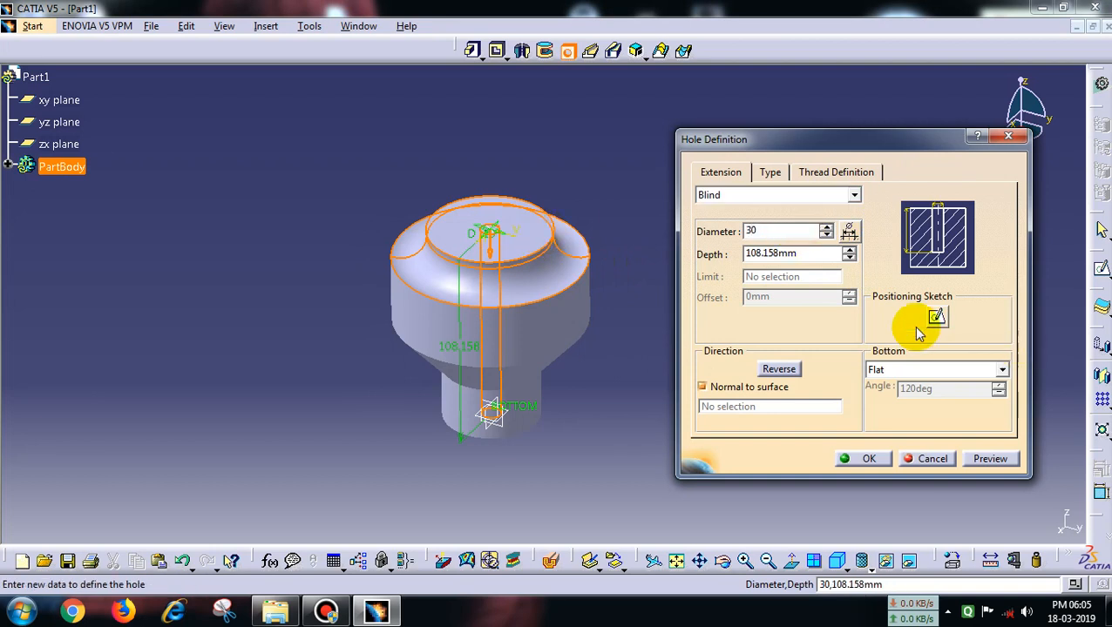
left_click(979, 458)
middle_click_drag(596, 410, 739, 177)
left_click(767, 173)
left_click(720, 172)
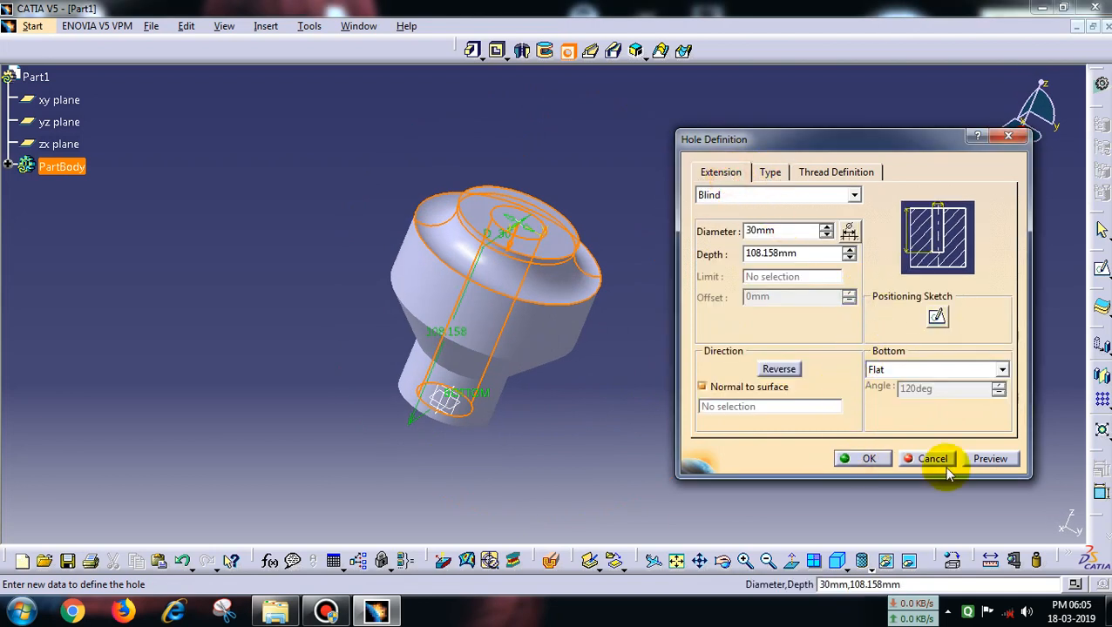
left_click(987, 460)
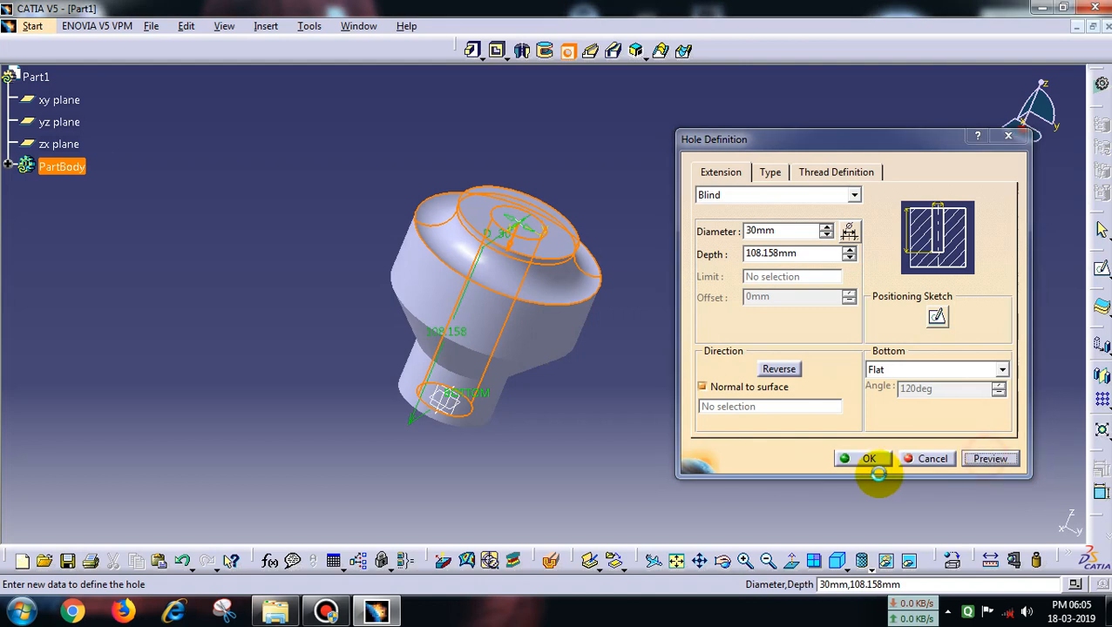
left_click(865, 462)
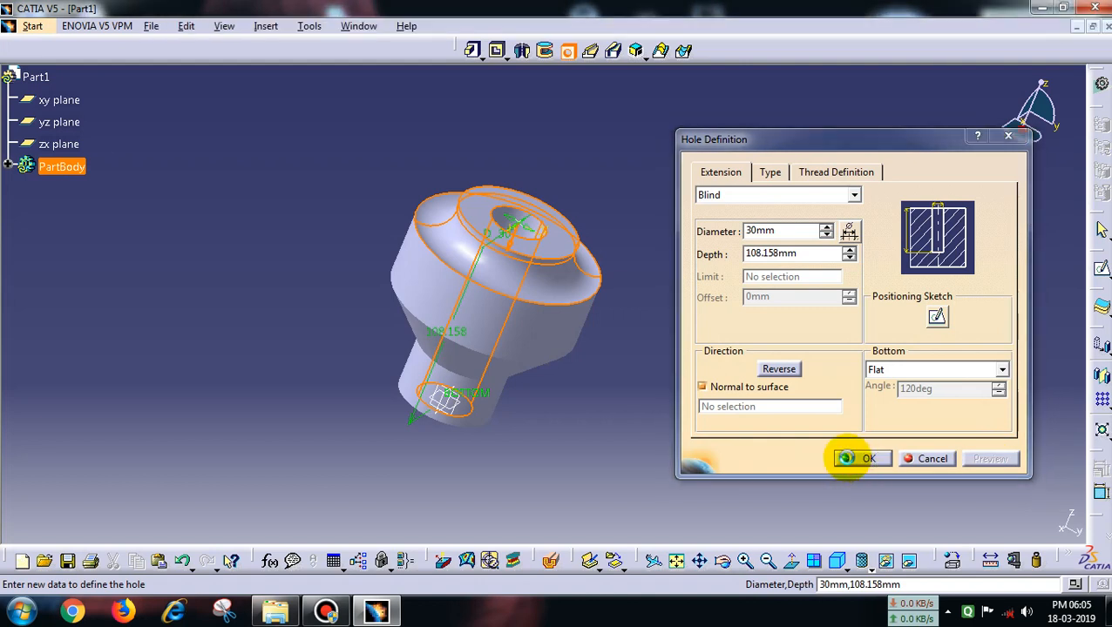
middle_click_drag(642, 268, 569, 286)
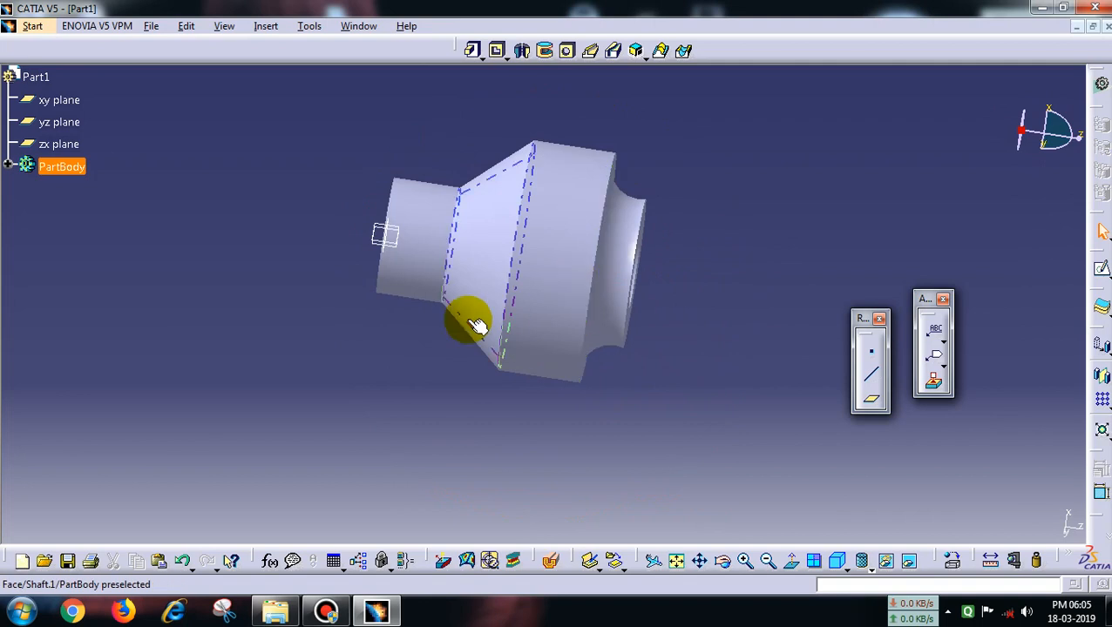